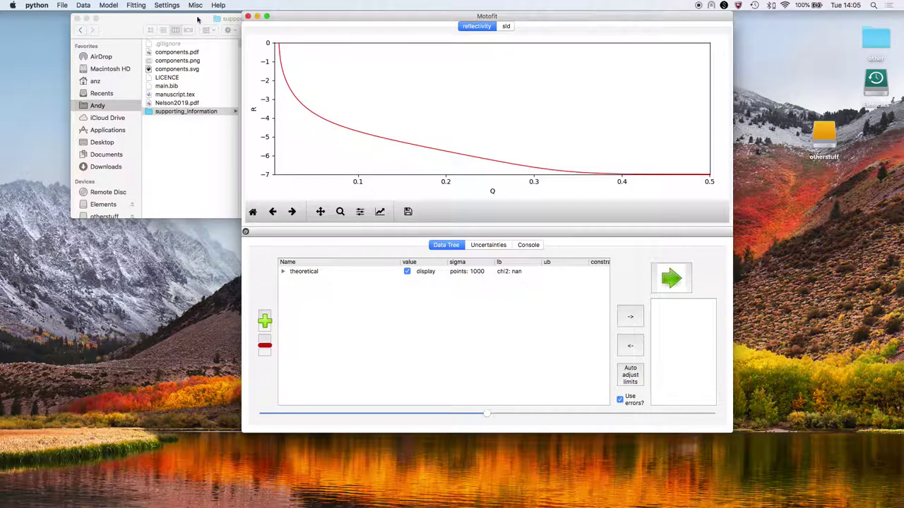
Step: Load c_PLP0016596.dat, c_PLP0016601.dat and c_PLP0016607.dat from the supporting_information folder into Motofit's plot
key("super+Tab")
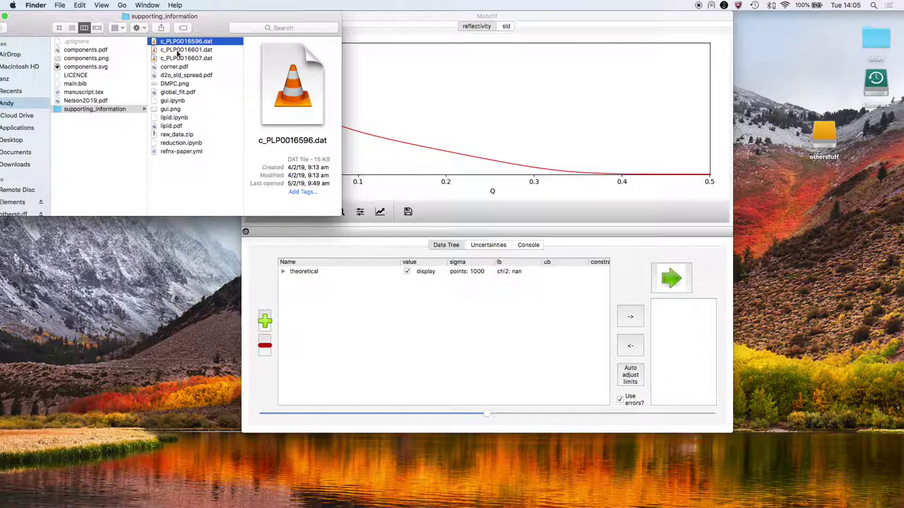
left_click(179, 58, "shift")
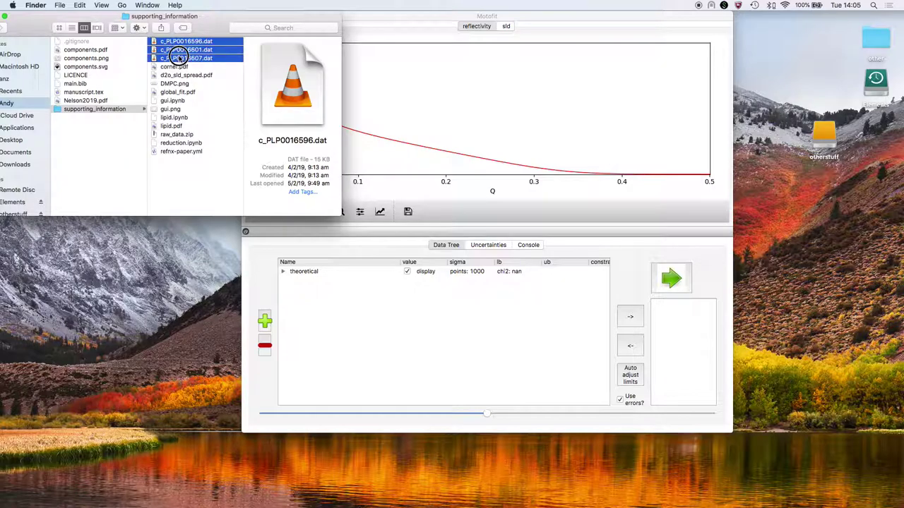
left_click_drag(180, 58, 482, 107)
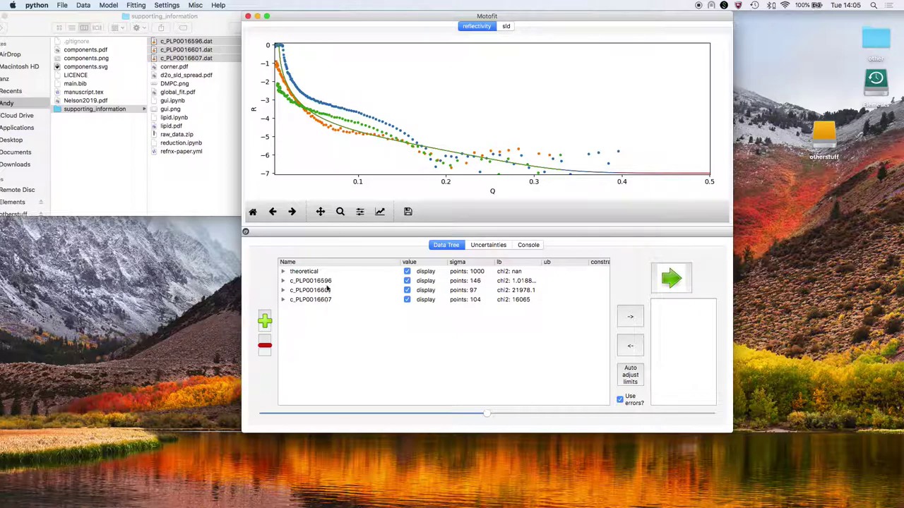
Step: Toggle the plot display of the datasets, then add c_PLP0016596, c_PLP0016601 and c_PLP0016607 to the fitted set
left_click(407, 281)
left_click(406, 281)
left_click(406, 290)
left_click(406, 290)
left_click(332, 283)
left_click(327, 299, "shift")
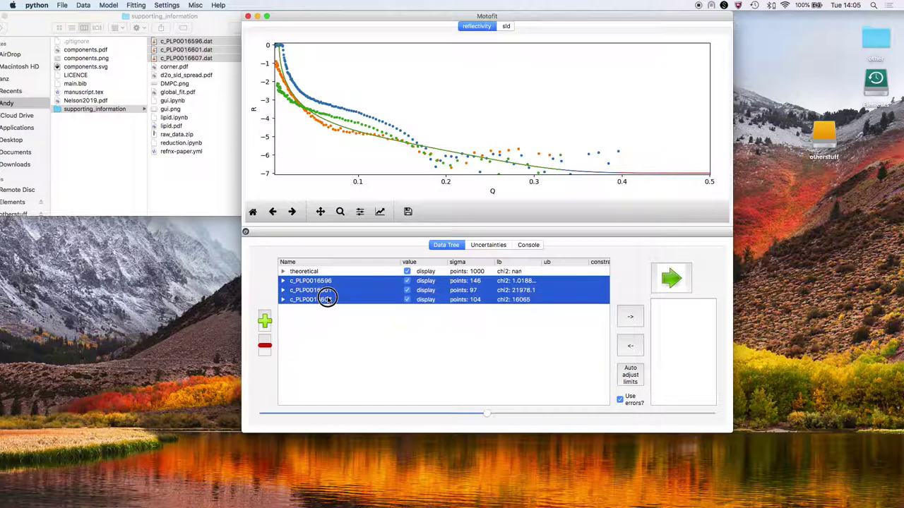
left_click(629, 317)
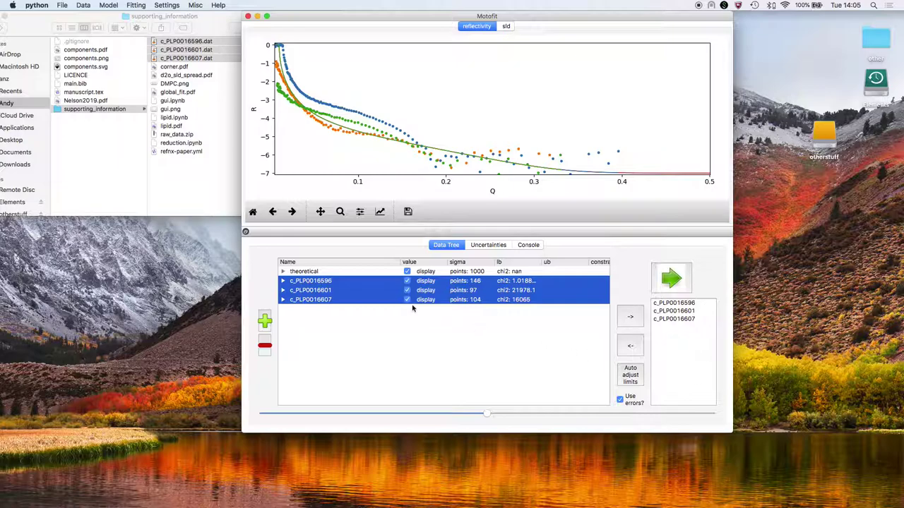
Step: Let the scale and background of c_PLP0016596's model vary in the fit
left_click(330, 283)
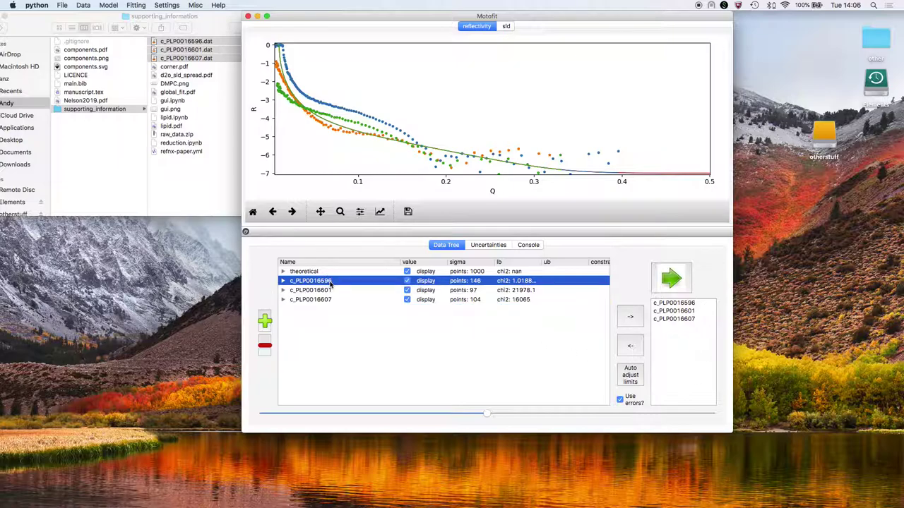
key("Right")
key("Right")
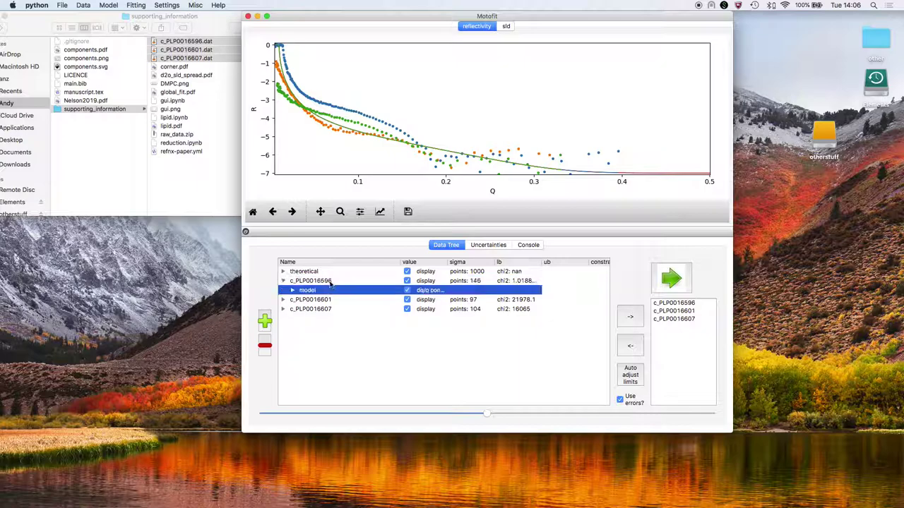
key("Right")
key("Right")
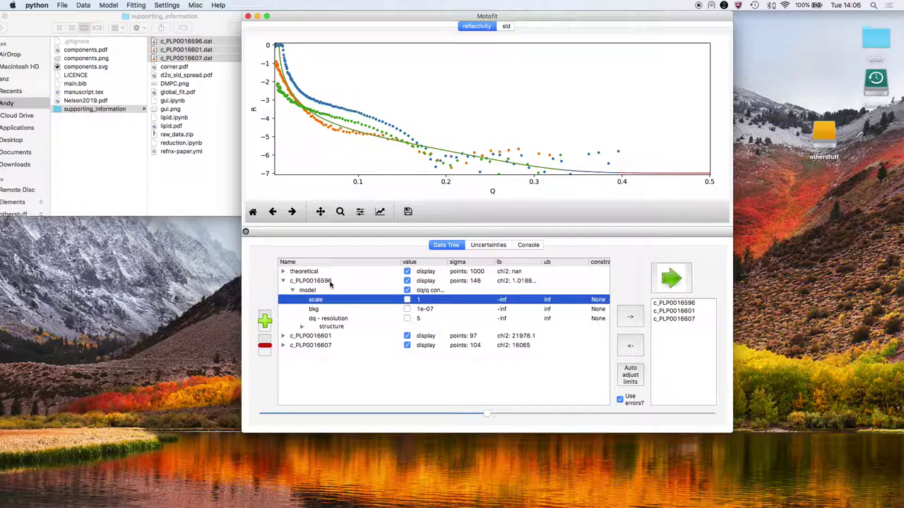
left_click(407, 301)
left_click(407, 309)
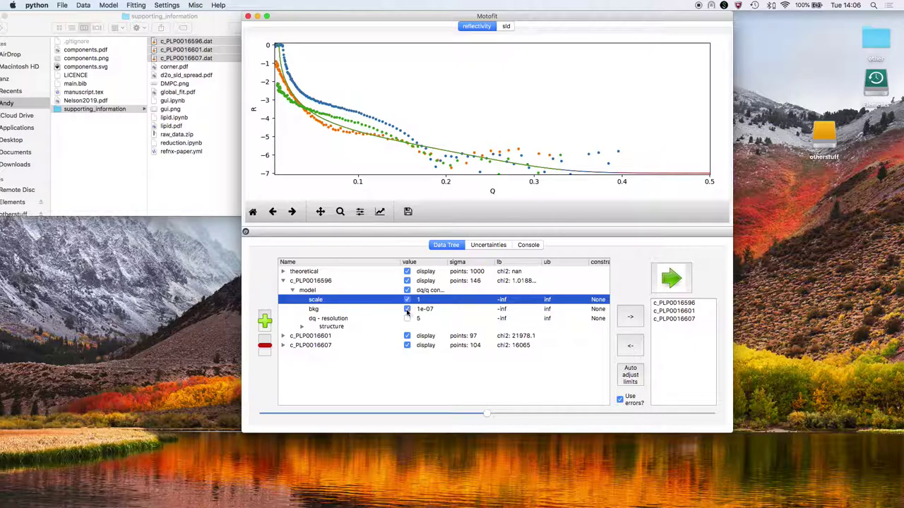
Step: Set the c_PLP0016596 fronting layer SLD to 2.07
left_click(345, 328)
key("Right")
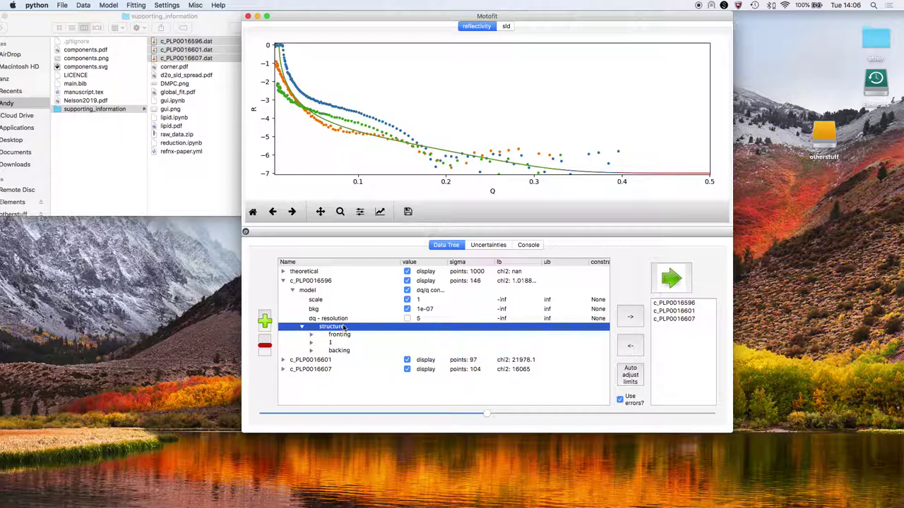
key("Down")
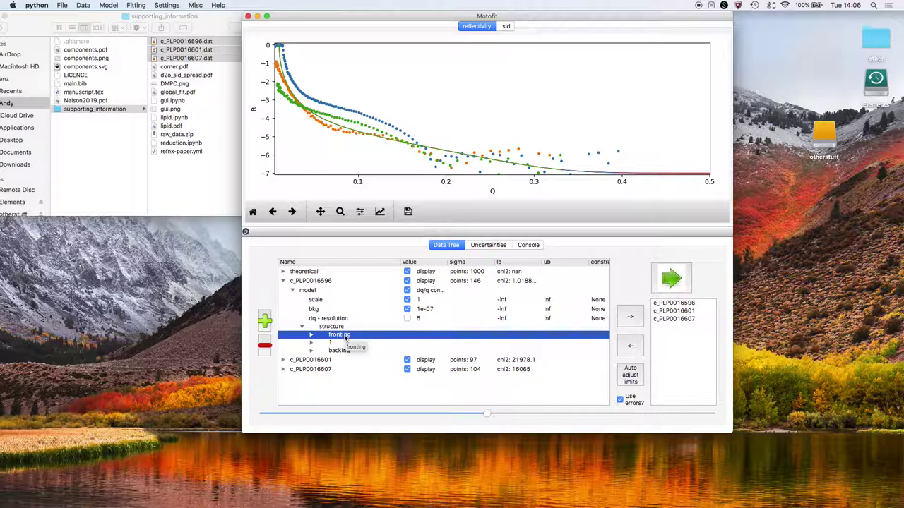
double_click(346, 339)
double_click(421, 343)
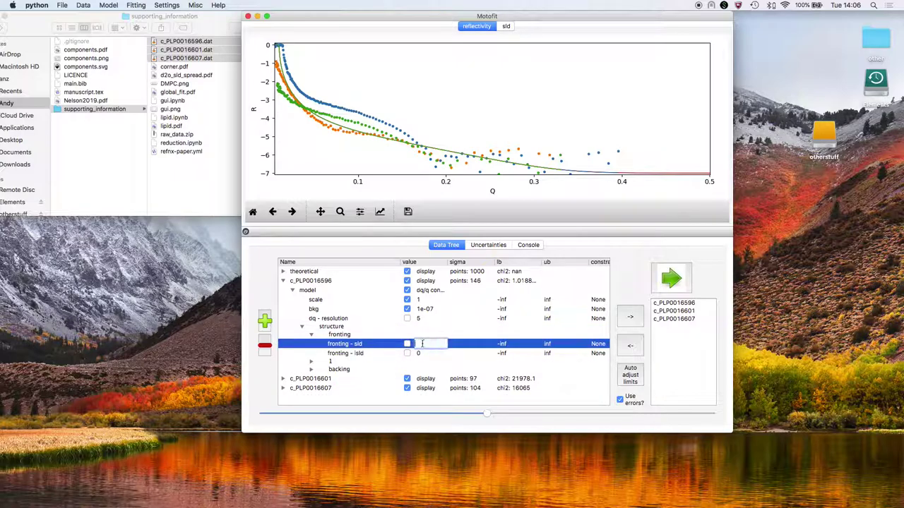
type("2.07")
key("Return")
key("Left")
key("Left")
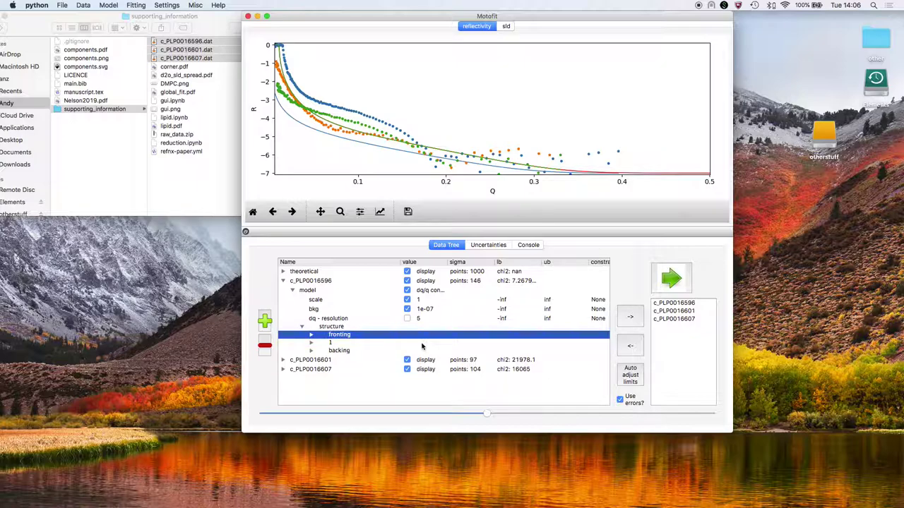
Step: Rename layer 1 of c_PLP0016596 to sio2
double_click(346, 343)
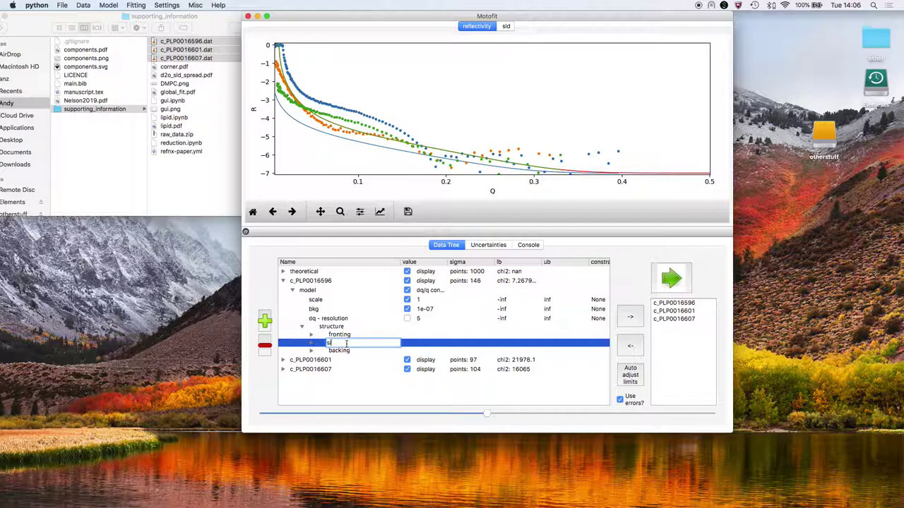
type("sio2")
key("Return")
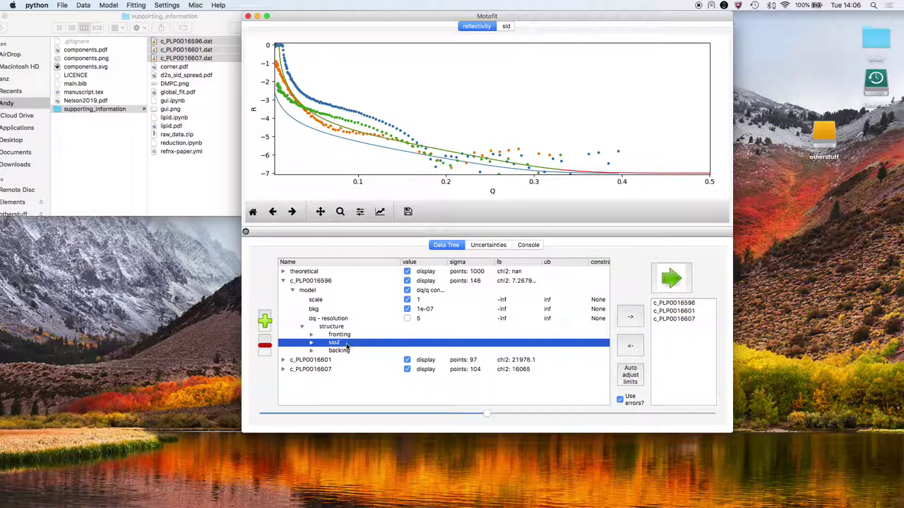
Step: Let the sio2 layer's thickness, roughness and solvent volume fraction vary in the fit
key("Right")
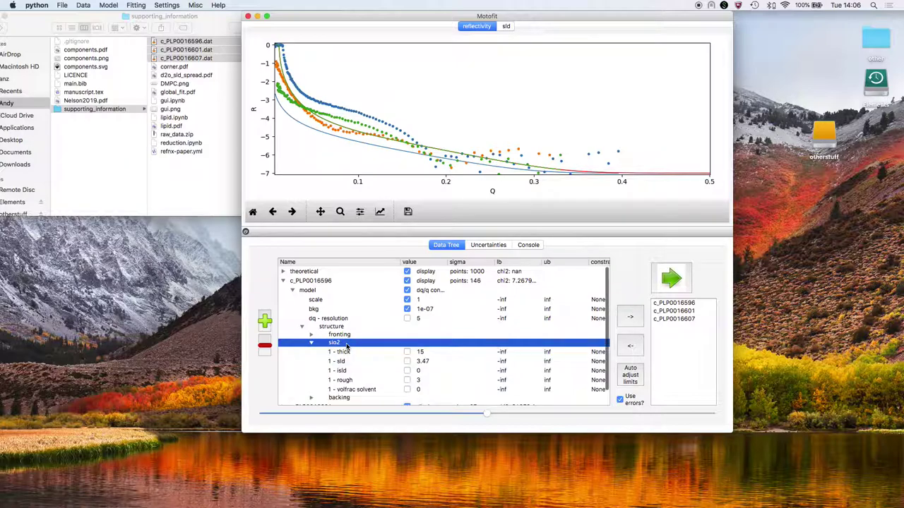
left_click(407, 351)
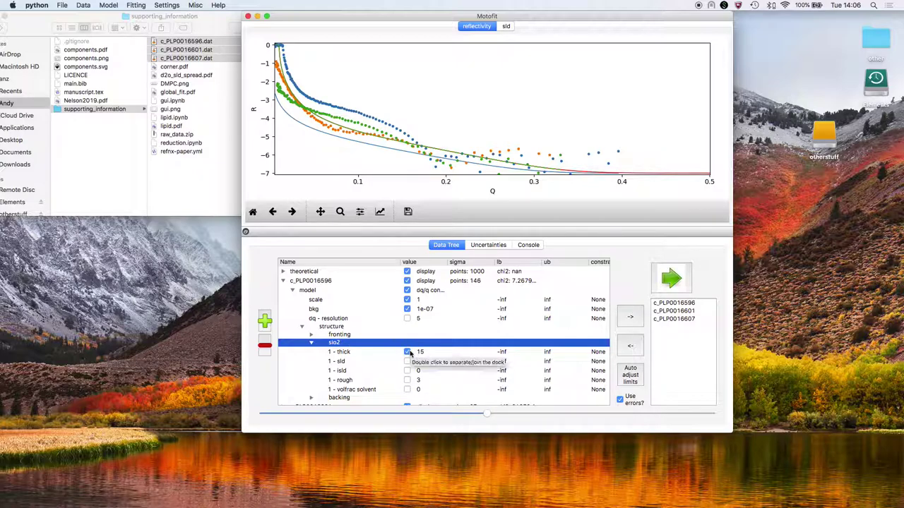
left_click(407, 380)
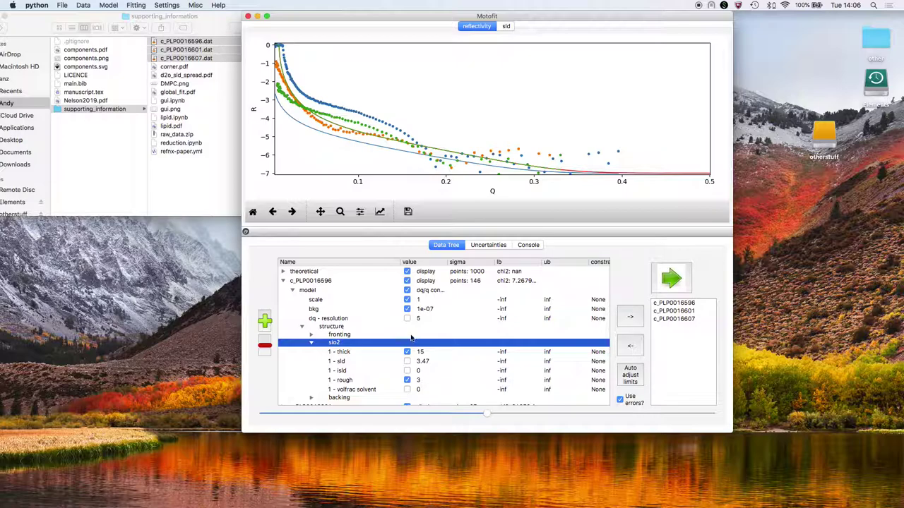
left_click(407, 389)
key("Left")
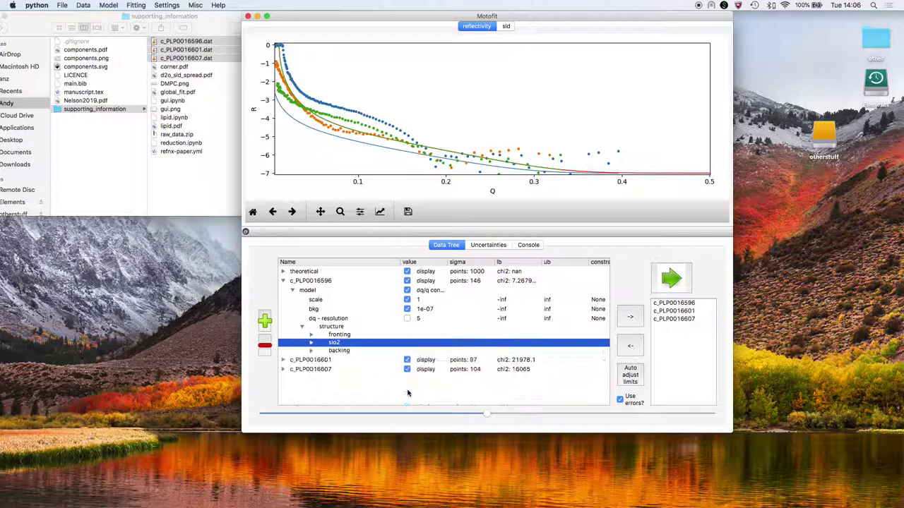
key("Down")
Step: Enter 6.36 as the backing SLD of c_PLP0016596, then correct it to 6.2
key("Right")
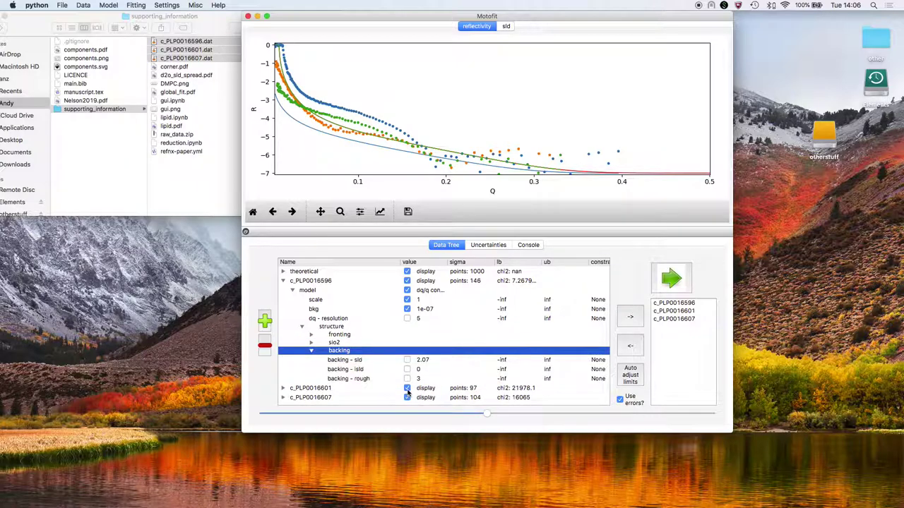
double_click(436, 360)
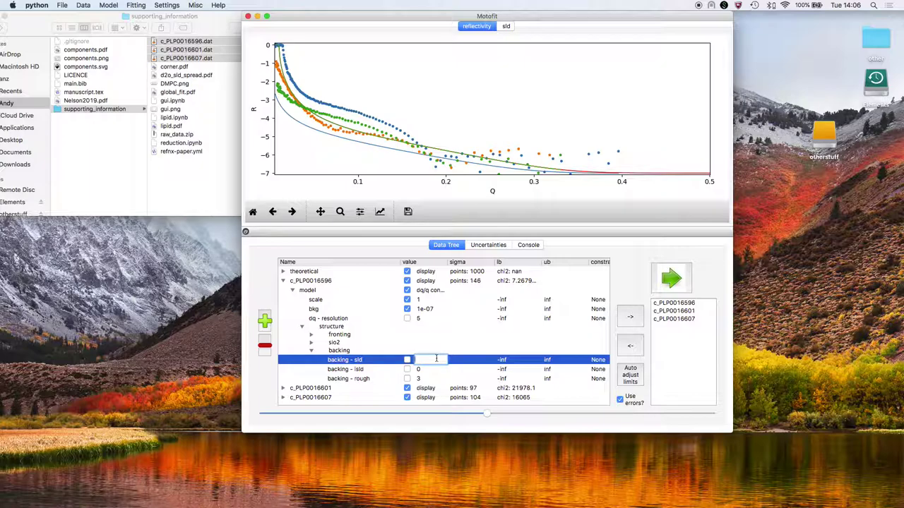
type("6.36")
key("Return")
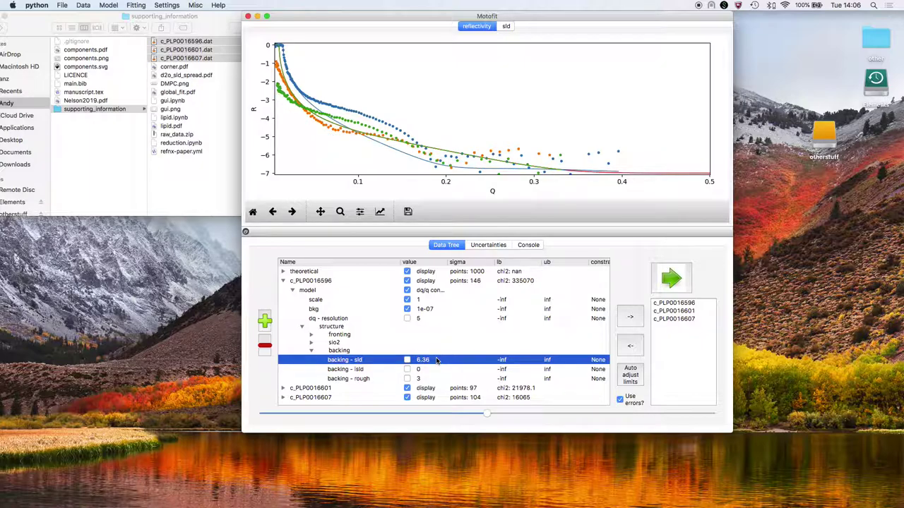
double_click(437, 360)
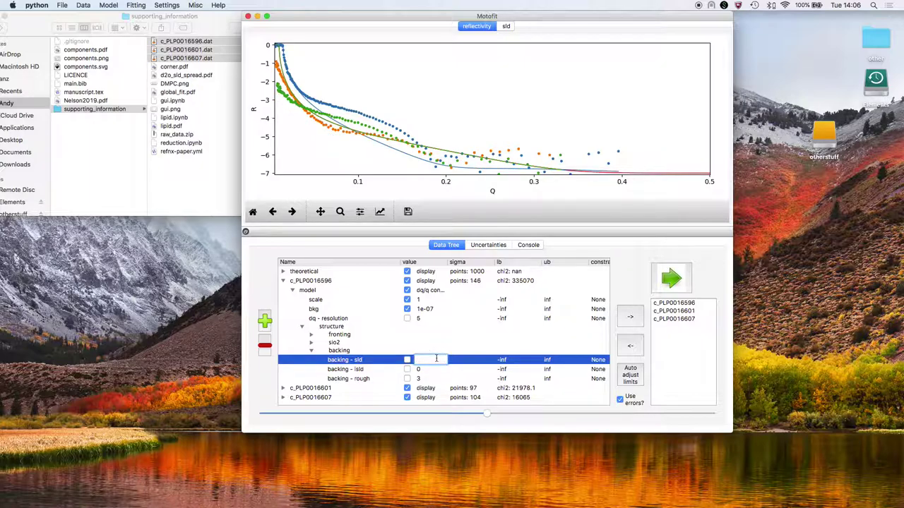
type("6.2")
key("Return")
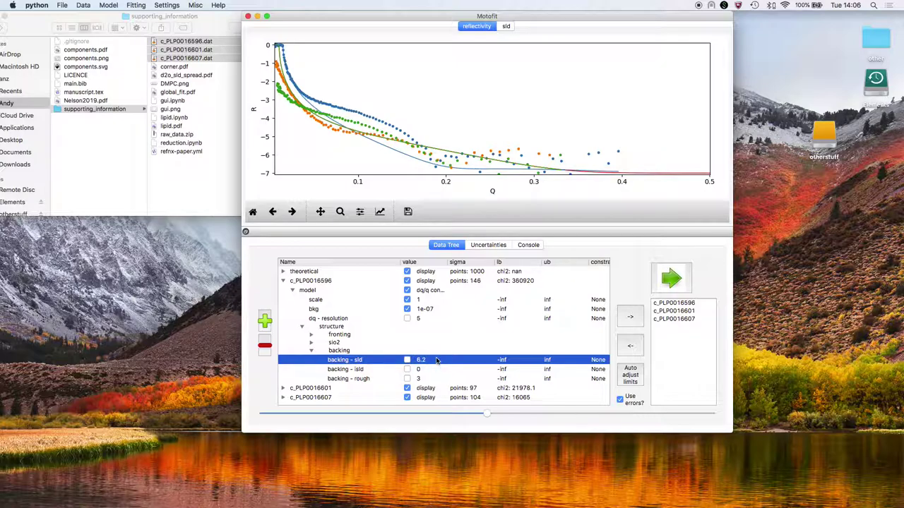
left_click(310, 351)
left_click(331, 343)
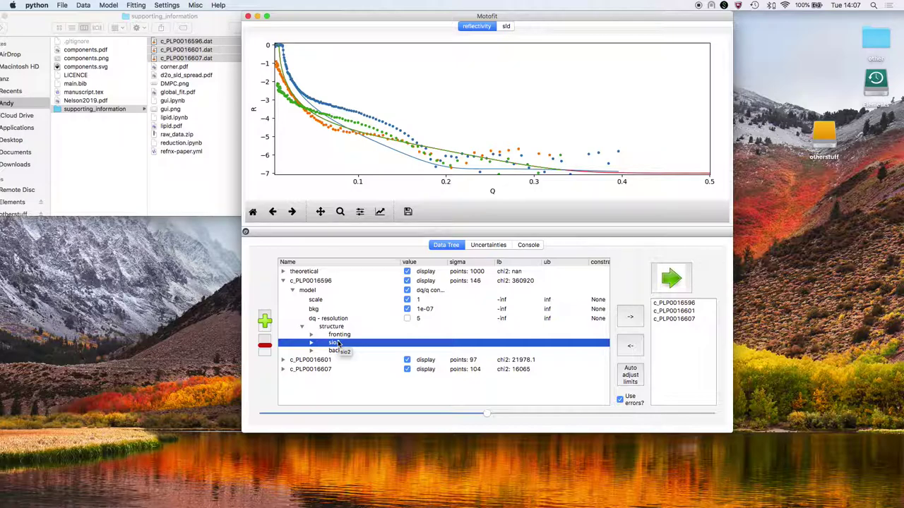
Step: Insert a LipidLeaflet component after sio2 with h-DMPC as the lipid
left_click(264, 322)
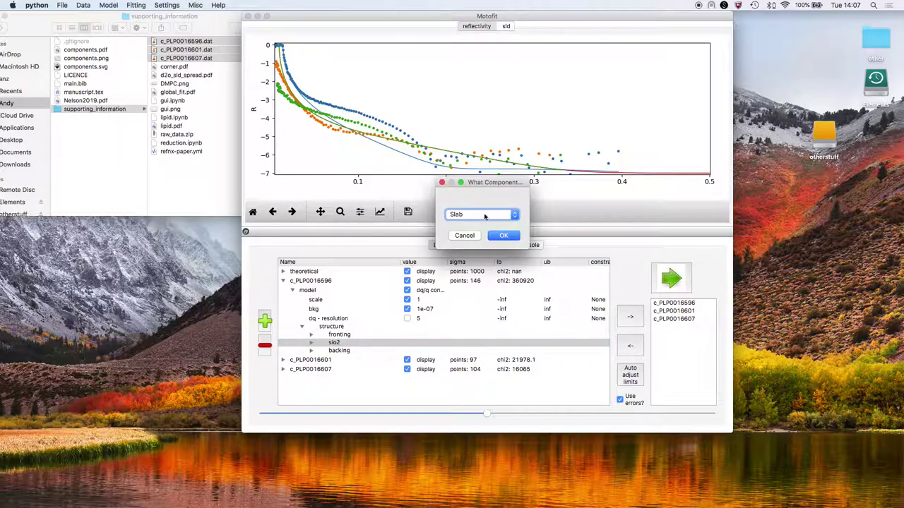
left_click(480, 217)
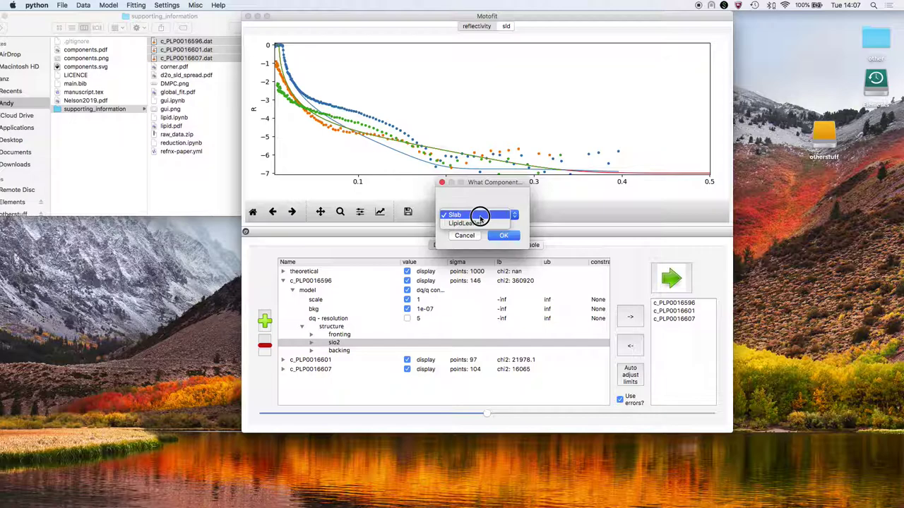
left_click(479, 223)
left_click(502, 235)
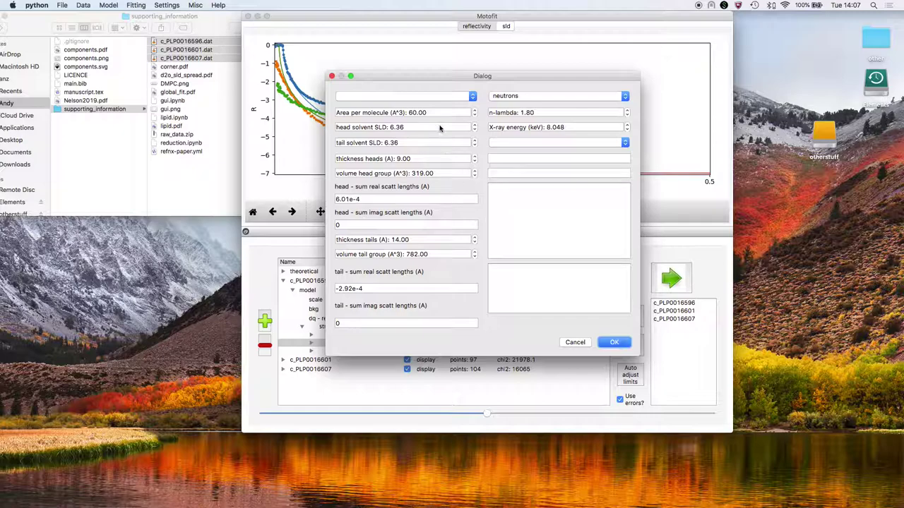
left_click(439, 97)
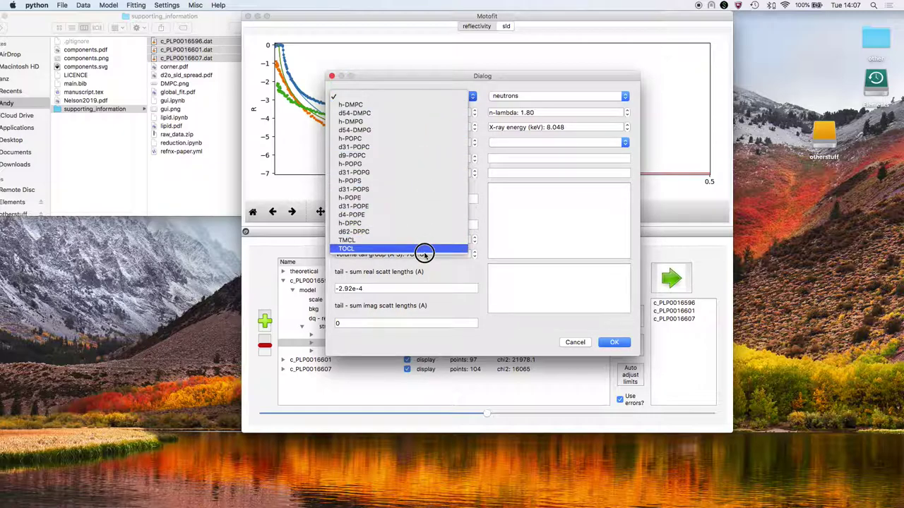
left_click(392, 106)
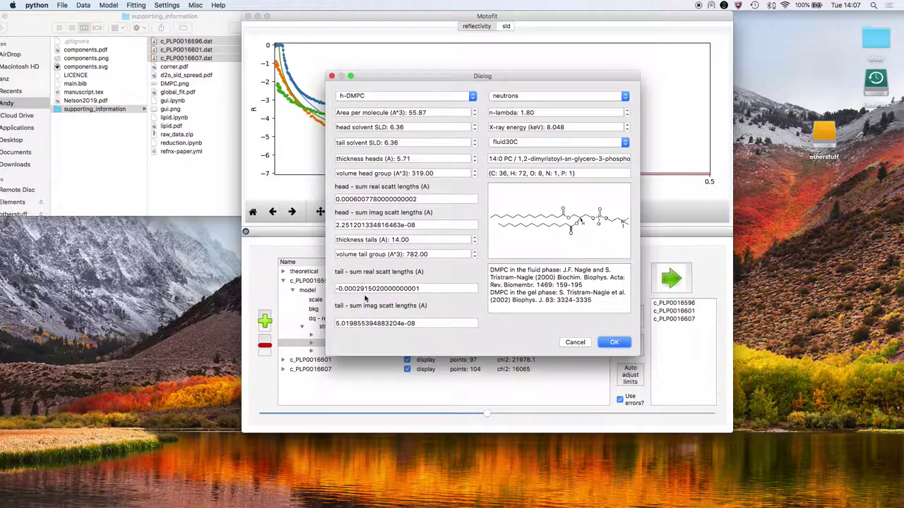
left_click(613, 343)
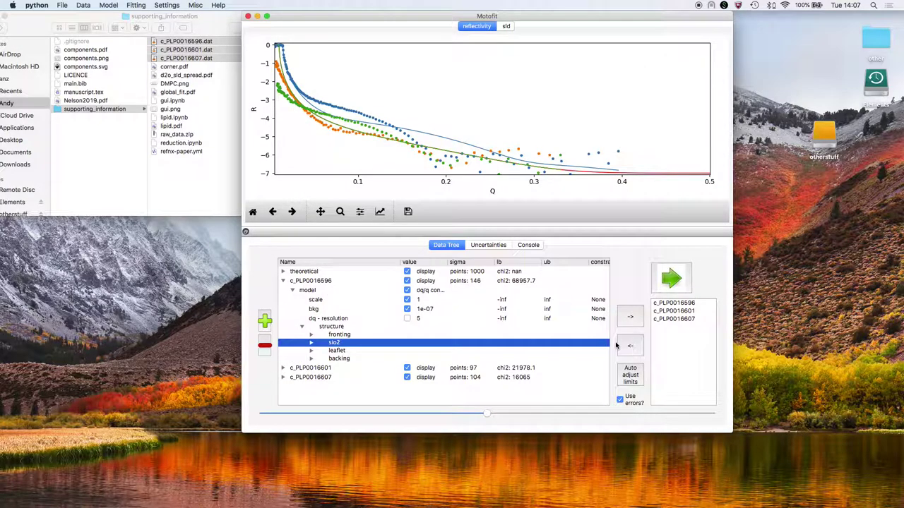
Step: Review the h-DMPC leaflet's parameters, then call up the prompt for a new structure component
left_click(339, 350)
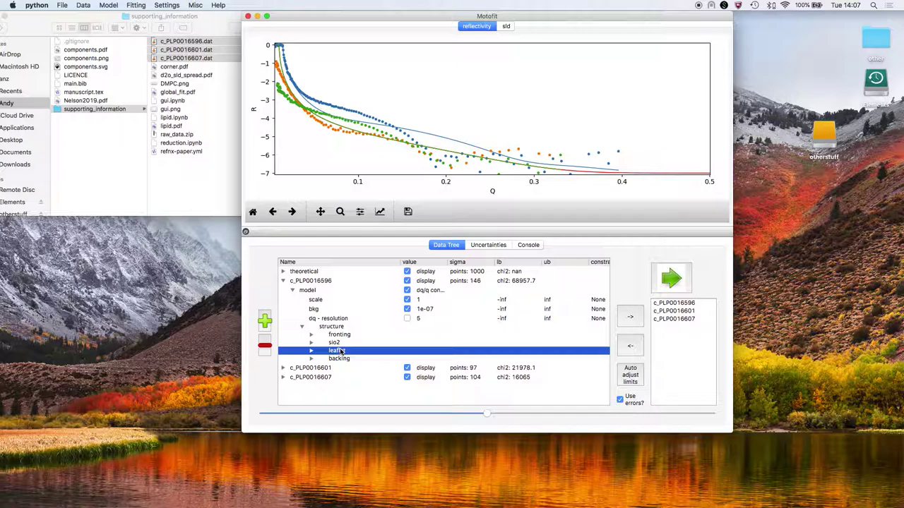
double_click(339, 351)
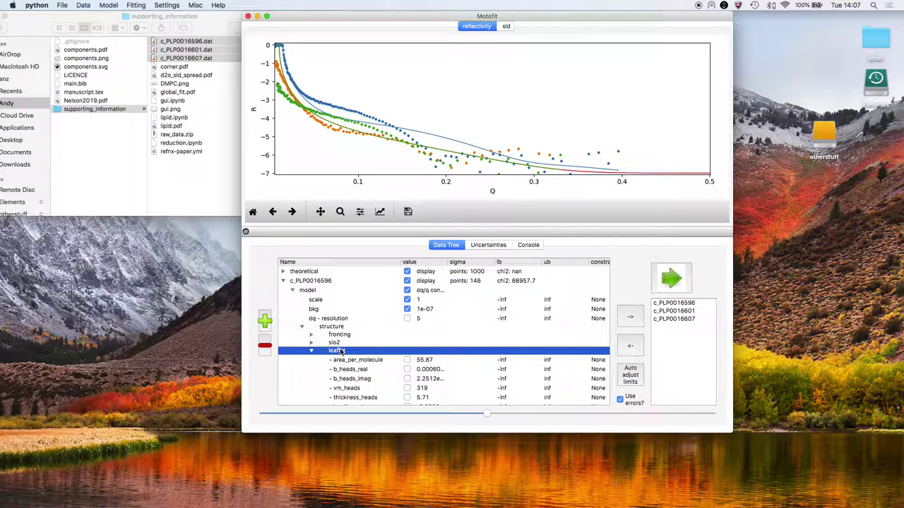
key("Down")
key("Down")
key("Down")
key("Down")
key("Down")
key("Down")
key("Down")
key("Down")
key("Down")
key("Down")
key("Down")
key("Down")
key("Down")
key("Down")
key("Down")
key("Down")
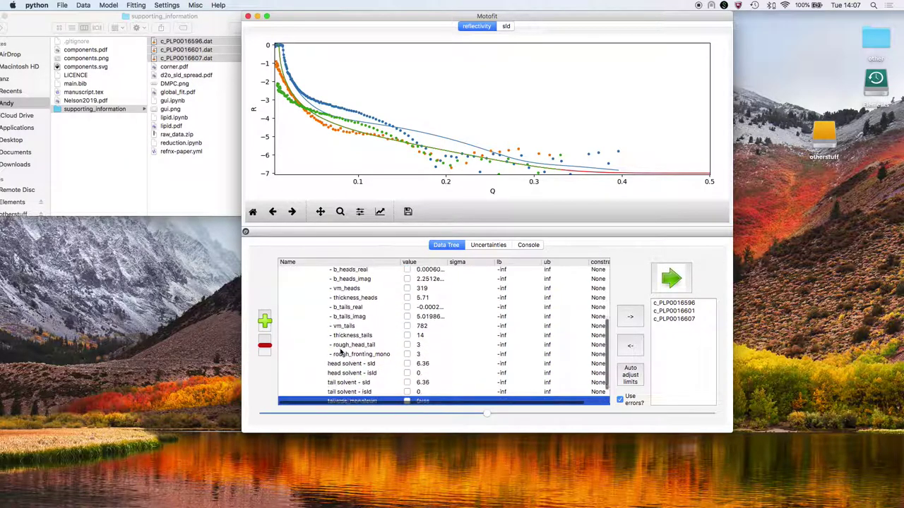
key("Up")
key("Up")
key("Up")
key("Up")
key("Up")
key("Up")
key("Up")
key("Up")
key("Up")
key("Up")
key("Up")
key("Up")
key("Up")
key("Up")
key("Up")
key("Up")
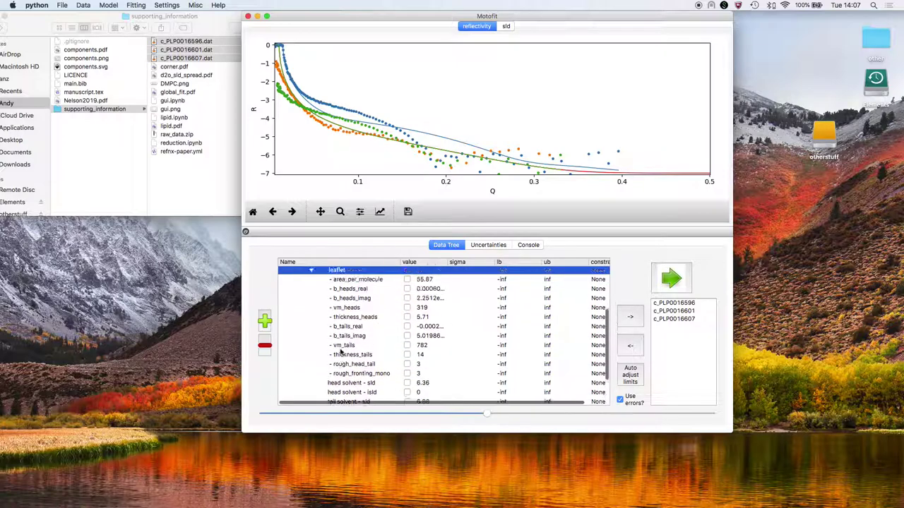
scroll(339, 351, "up", 5)
double_click(340, 351)
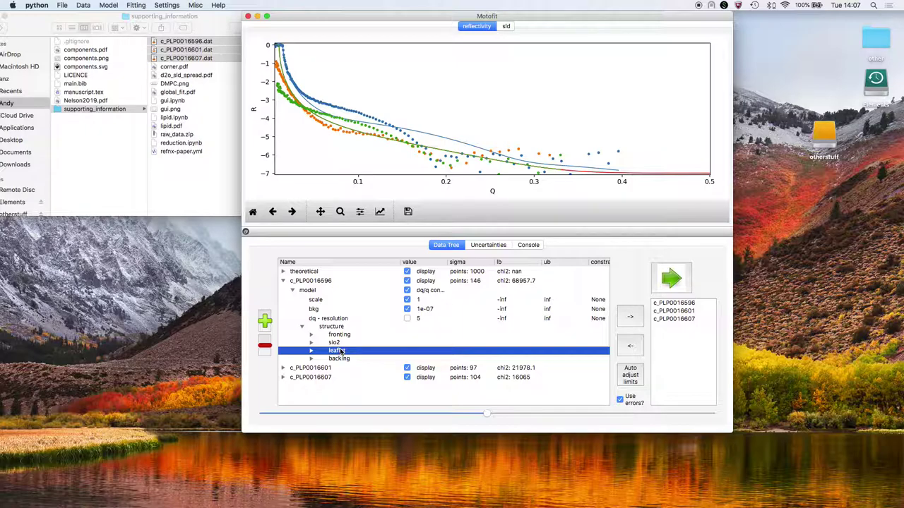
key("plus")
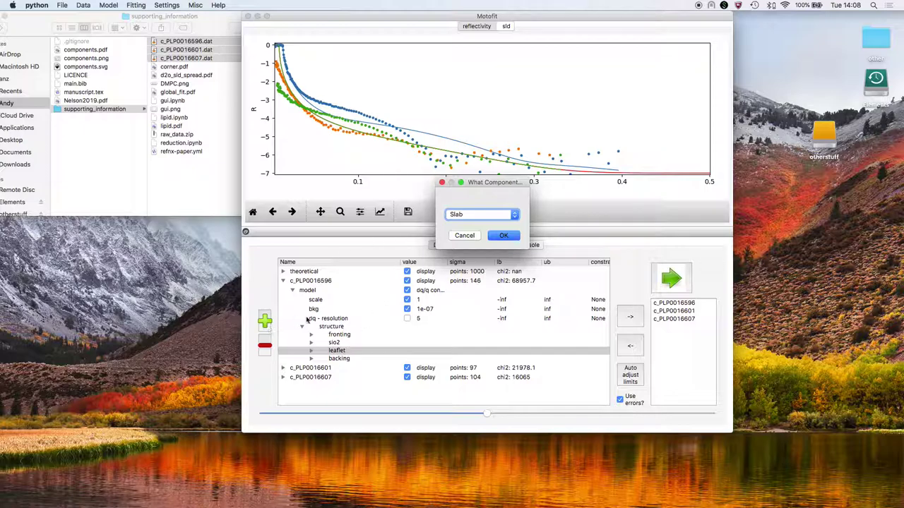
Step: Add a second LipidLeaflet component, accepting the default leaflet settings
left_click(488, 214)
left_click(492, 222)
left_click(502, 236)
left_click(621, 343)
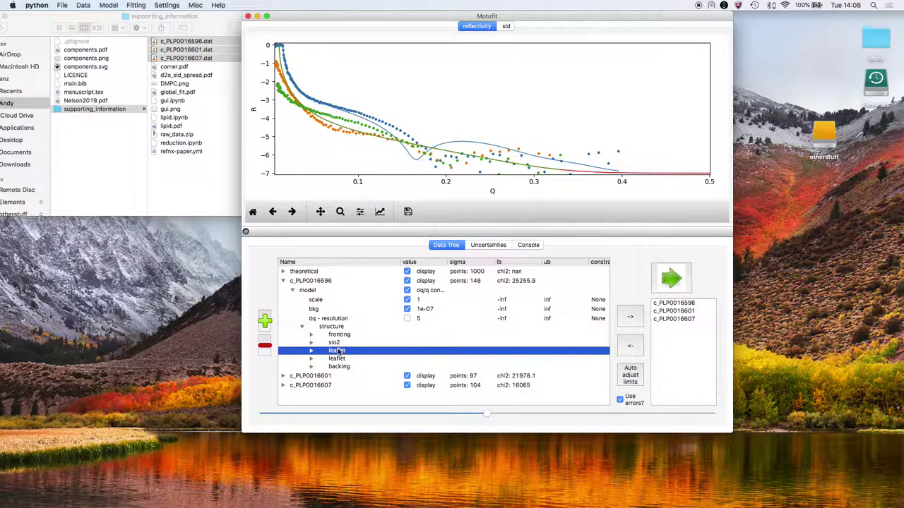
Step: Rename the two leaflets 'inner leaflet' and 'outer leaflet'
double_click(336, 351)
type("inner leafl")
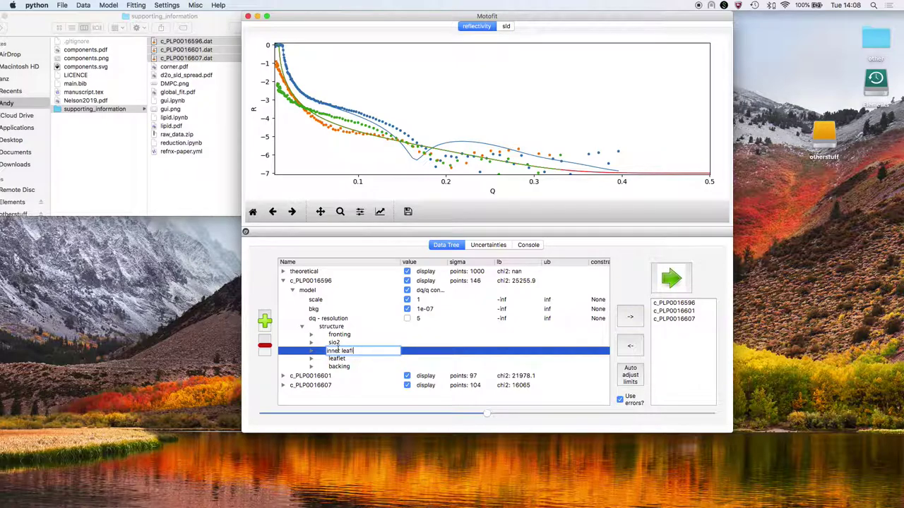
type("et")
double_click(336, 359)
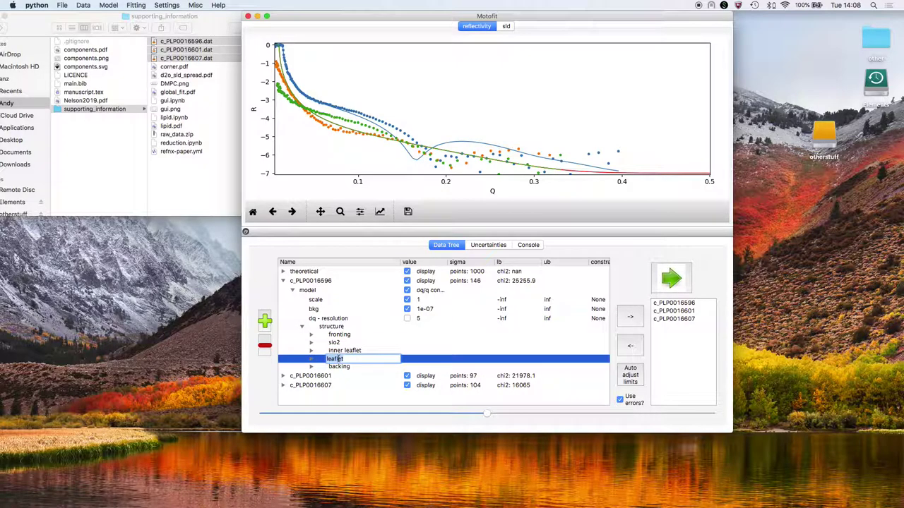
type("outer leaflet")
key("Return")
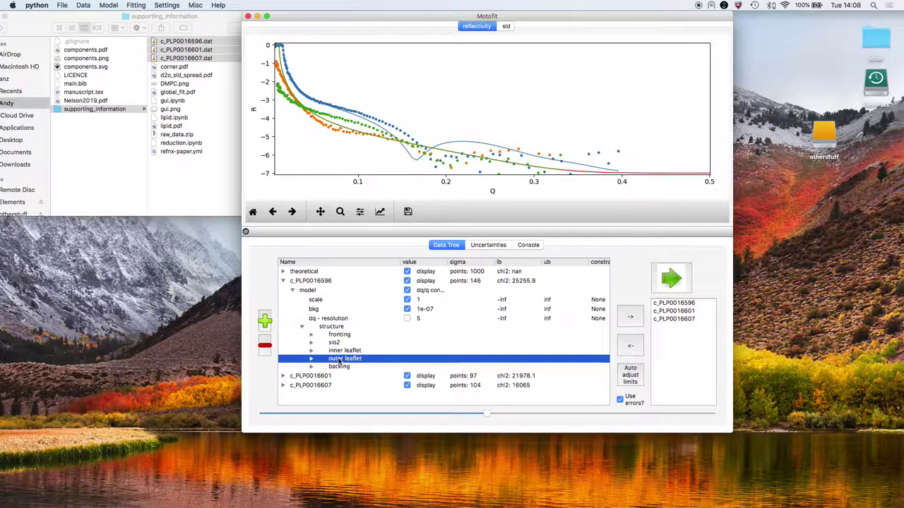
key("Down")
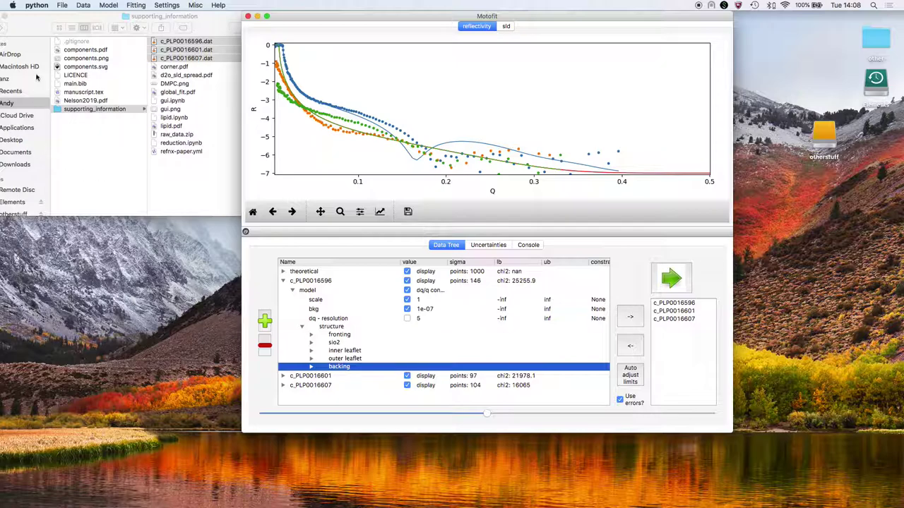
Step: Save the experiment as experiment.mtft, replacing the existing file
left_click(62, 5)
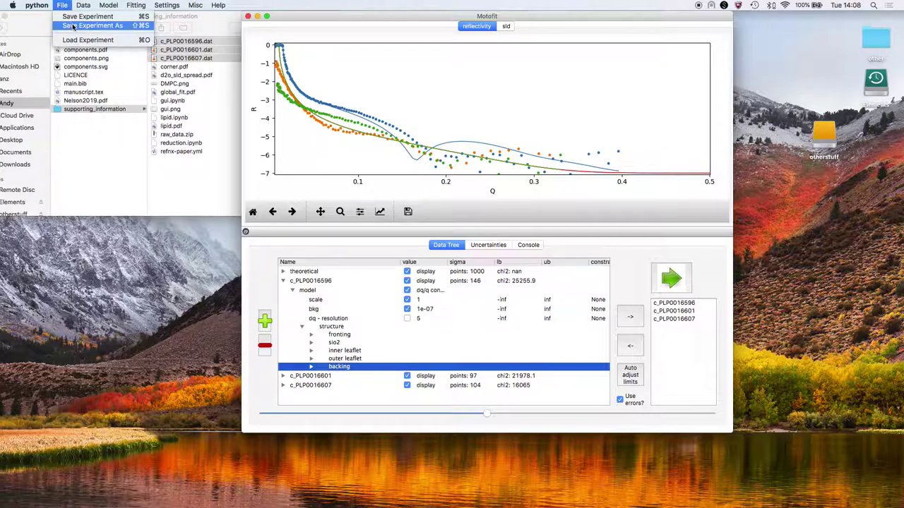
left_click(73, 26)
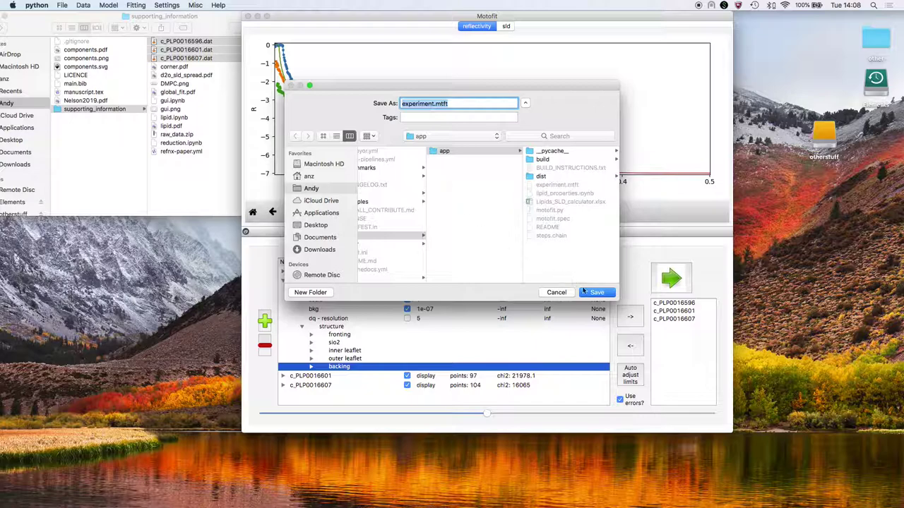
left_click(597, 292)
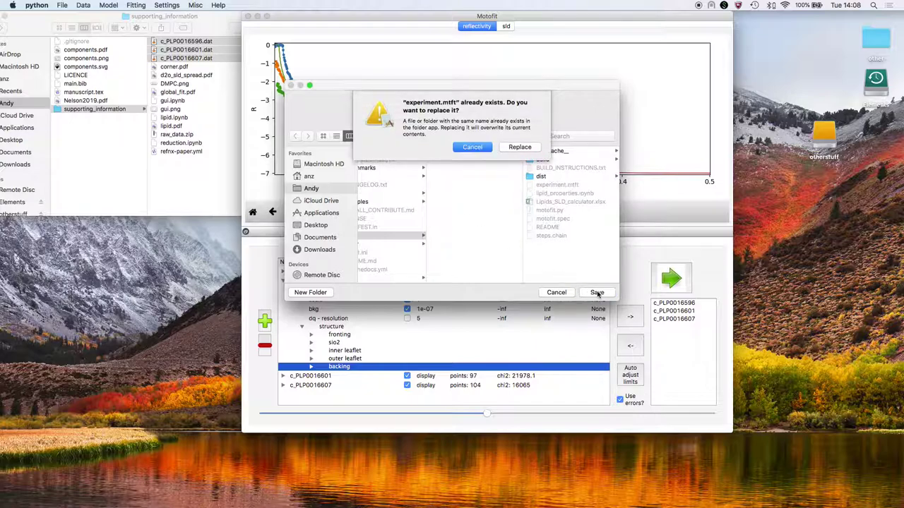
left_click(519, 147)
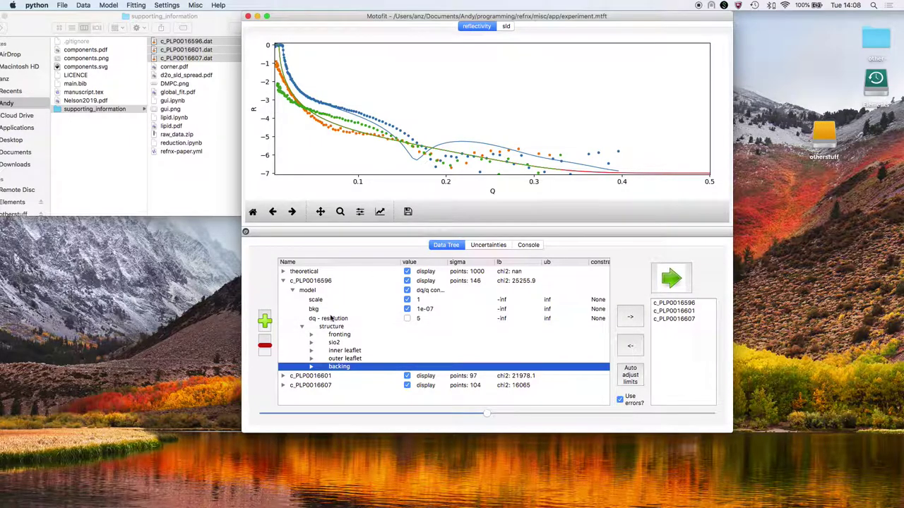
left_click(339, 351)
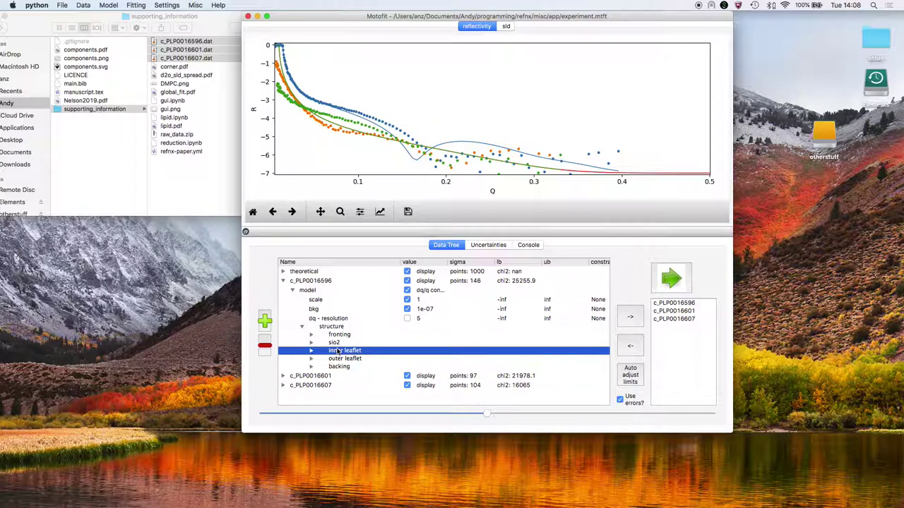
Step: Float the Data Tree into its own window, moved off the plot and enlarged
double_click(372, 231)
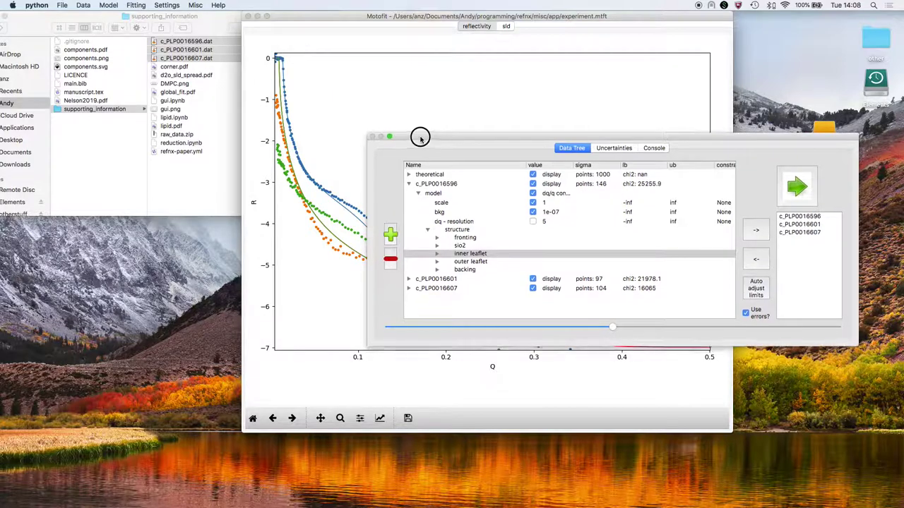
left_click_drag(408, 144, 125, 20)
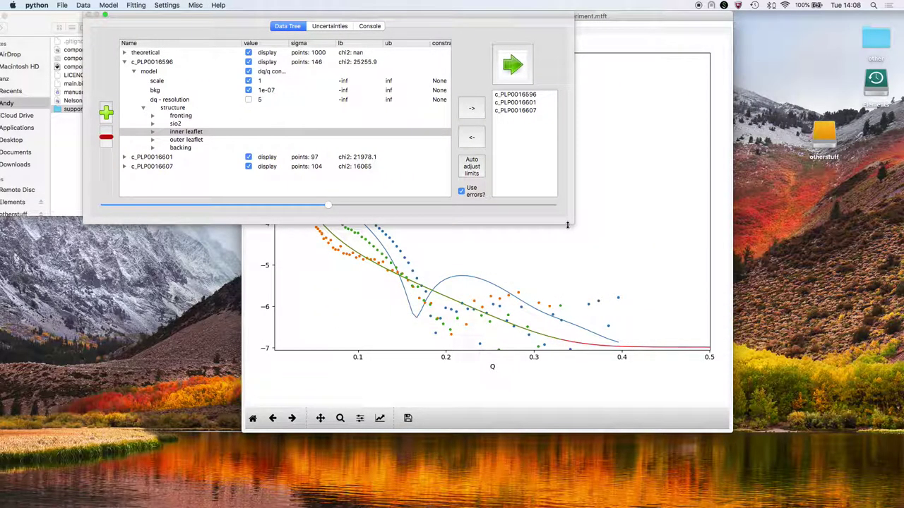
left_click_drag(567, 225, 527, 487)
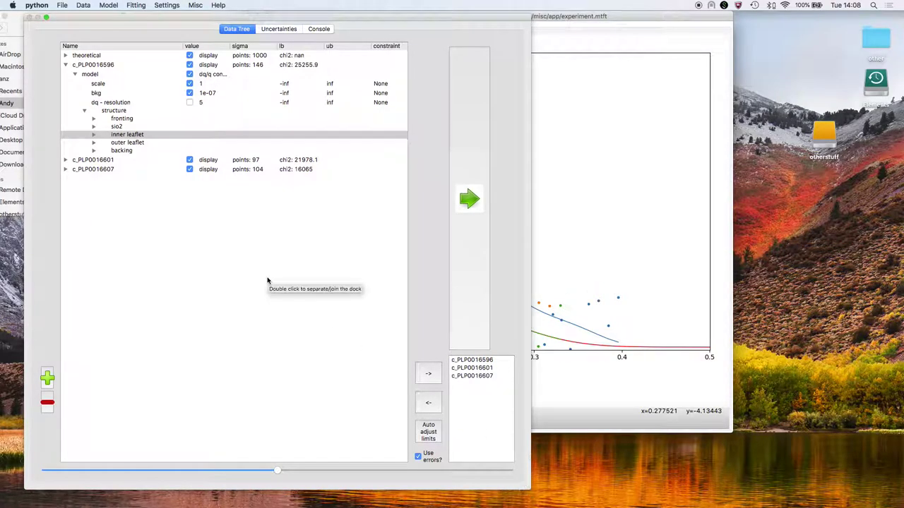
Step: Expand the inner leaflet, outer leaflet and backing to show their parameters
left_click(94, 134)
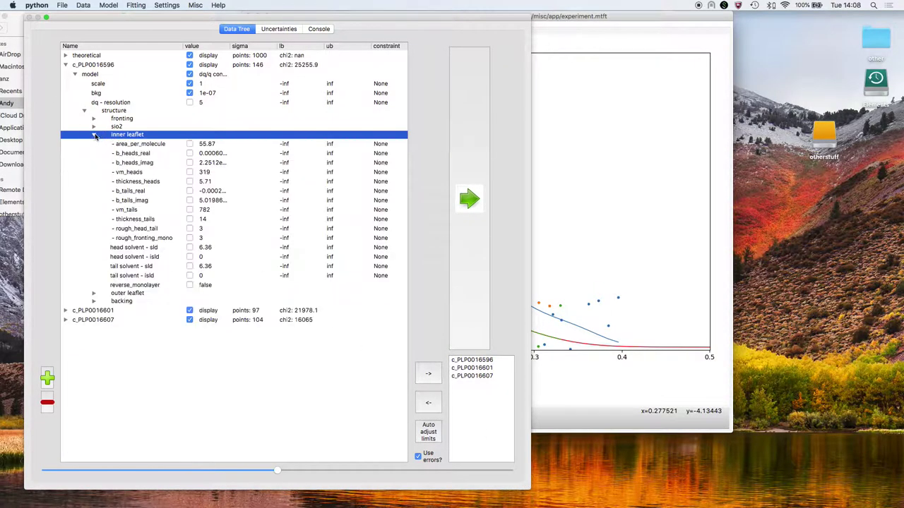
key("Down")
key("Down")
key("Down")
key("Down")
key("Down")
key("Down")
key("Down")
key("Down")
key("Down")
key("Down")
key("Down")
key("Down")
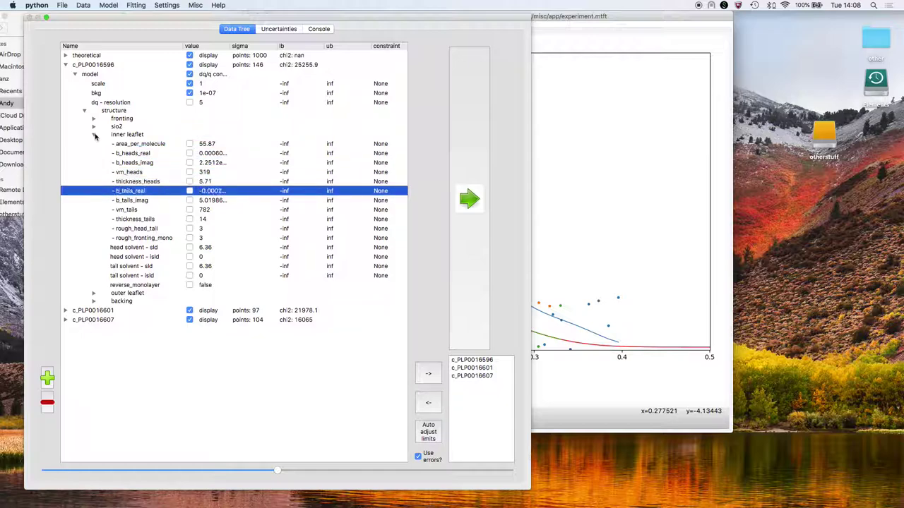
key("Down")
key("Down")
key("Down")
key("Down")
key("Down")
key("Right")
key("Down")
key("Down")
key("Down")
key("Down")
key("Down")
key("Down")
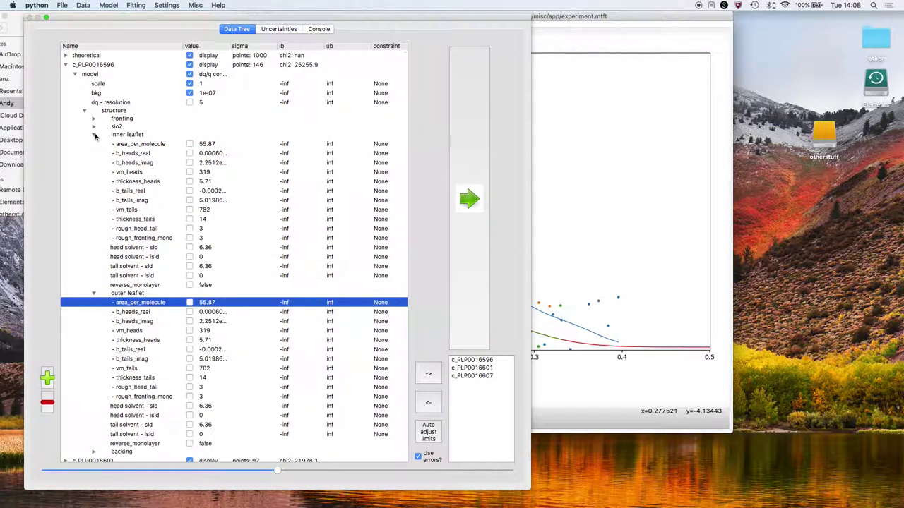
key("Down")
key("Down")
key("Down")
key("Down")
key("Down")
key("Down")
key("Down")
key("Down")
key("Down")
key("Down")
key("Down")
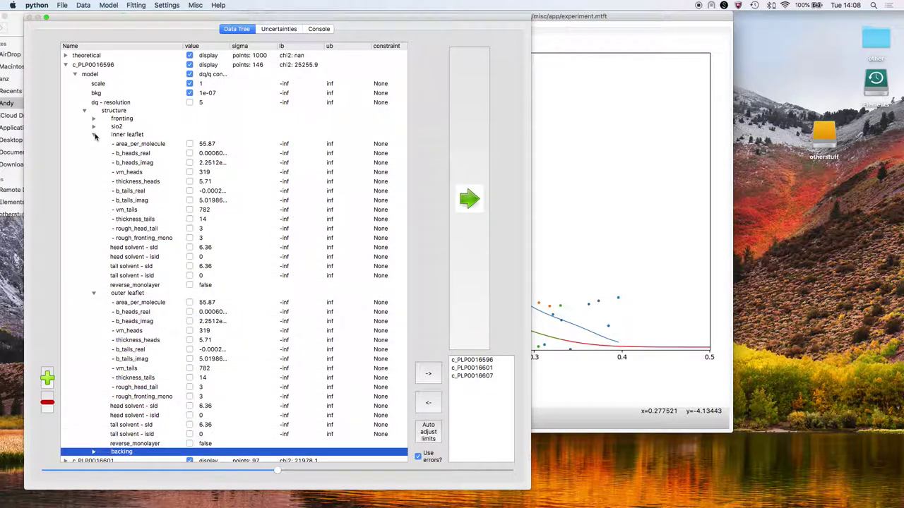
key("Right")
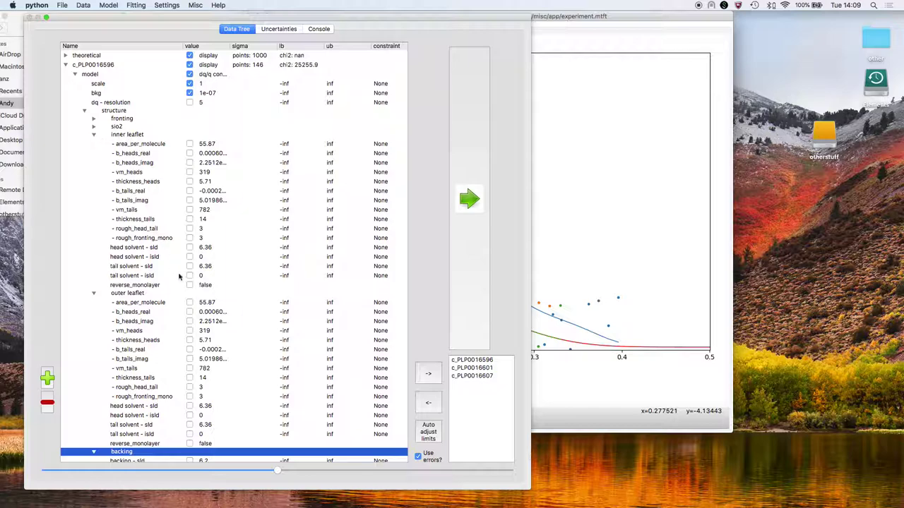
Step: Check the outer leaflet's head and tail solvent SLDs of 6.36 and the backing SLD of 6.2
scroll(177, 312, "down", 1)
scroll(161, 438, "down", 2)
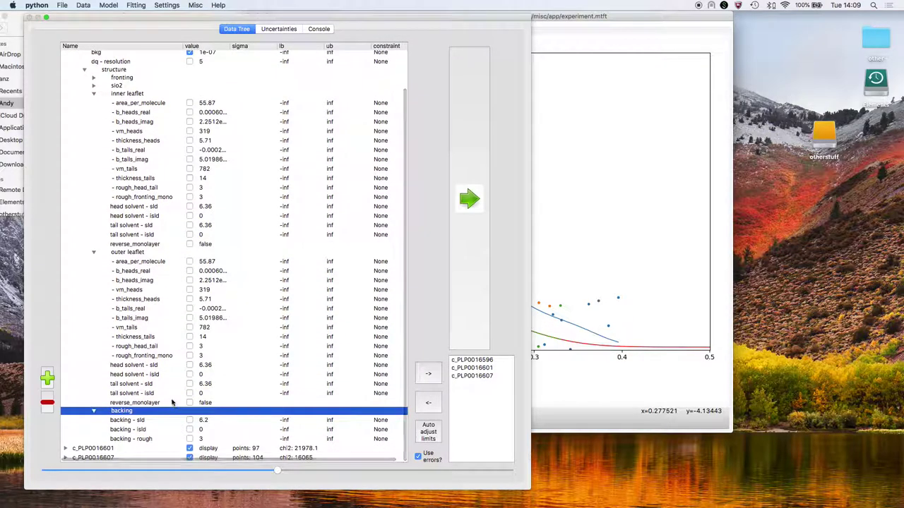
left_click(177, 393)
left_click(164, 375)
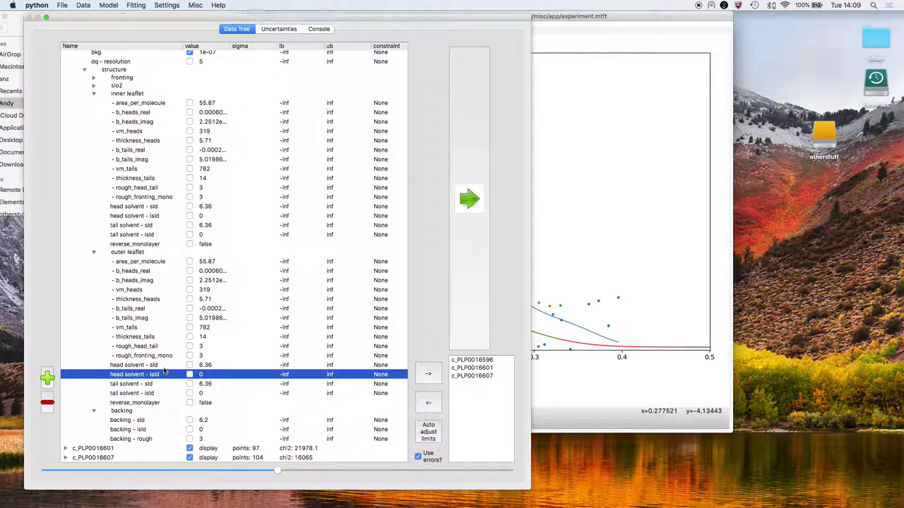
left_click(161, 365)
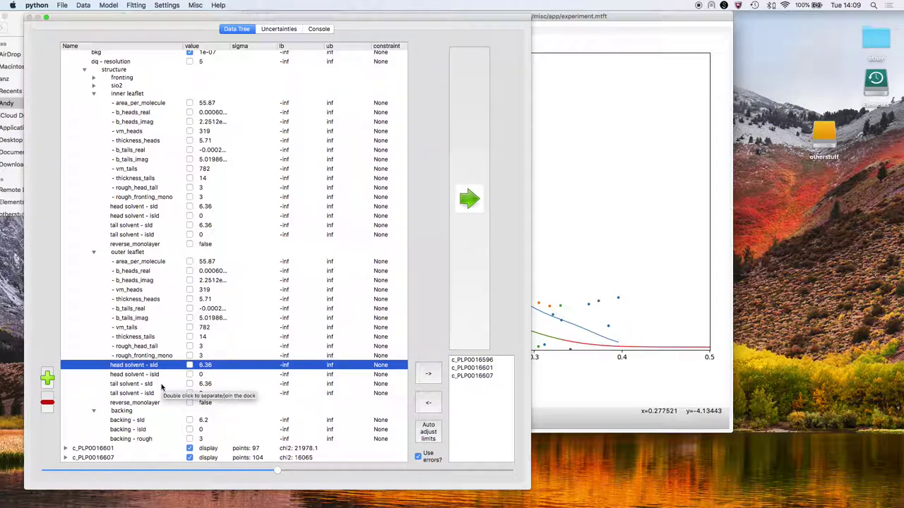
left_click(213, 421)
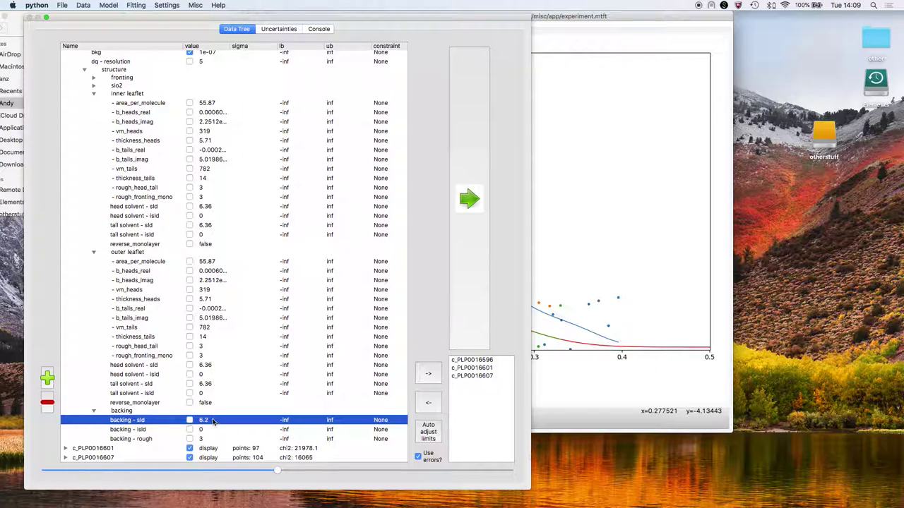
Step: Link the inner and outer leaflet head and tail solvent SLDs to backing - sld
left_click(213, 384, "super")
left_click(216, 365, "super")
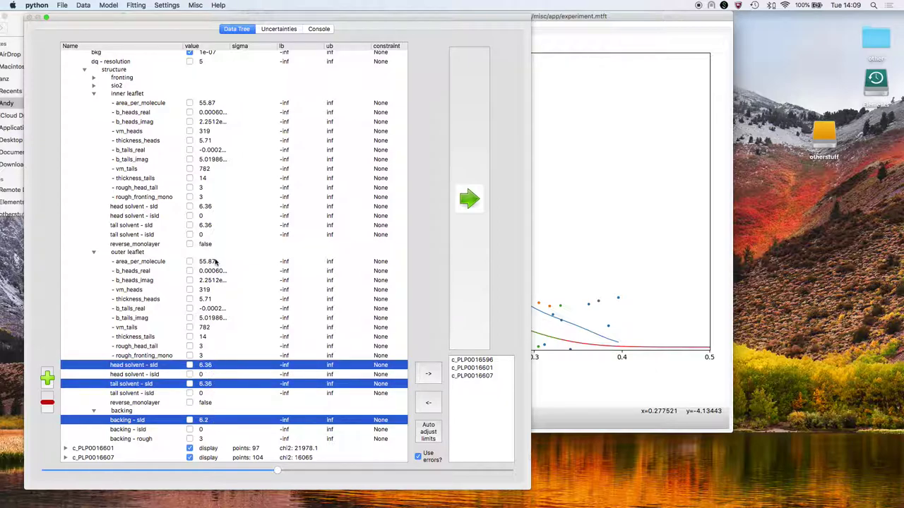
left_click(213, 225, "super")
left_click(207, 207, "super")
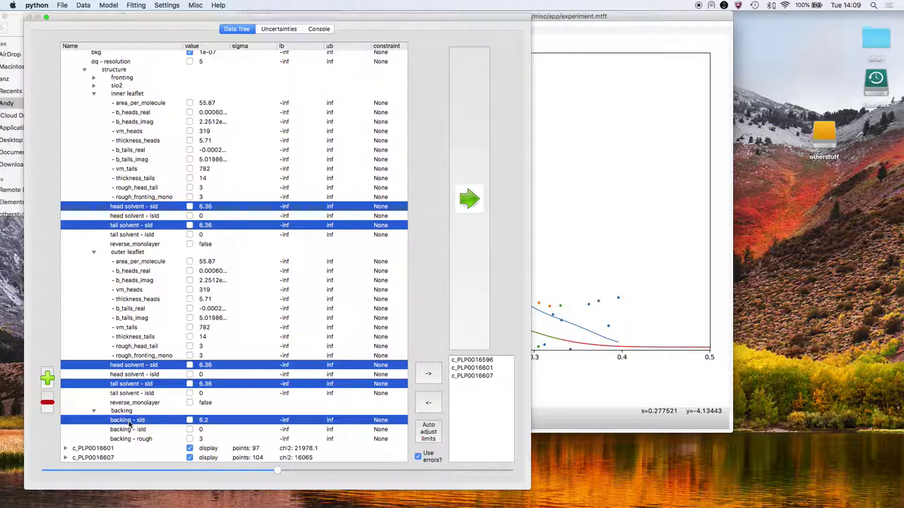
right_click(230, 421)
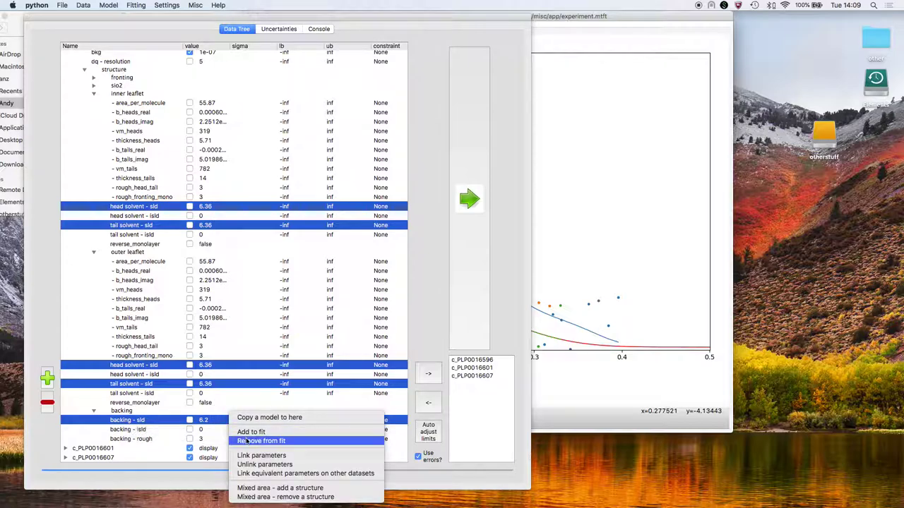
left_click(259, 456)
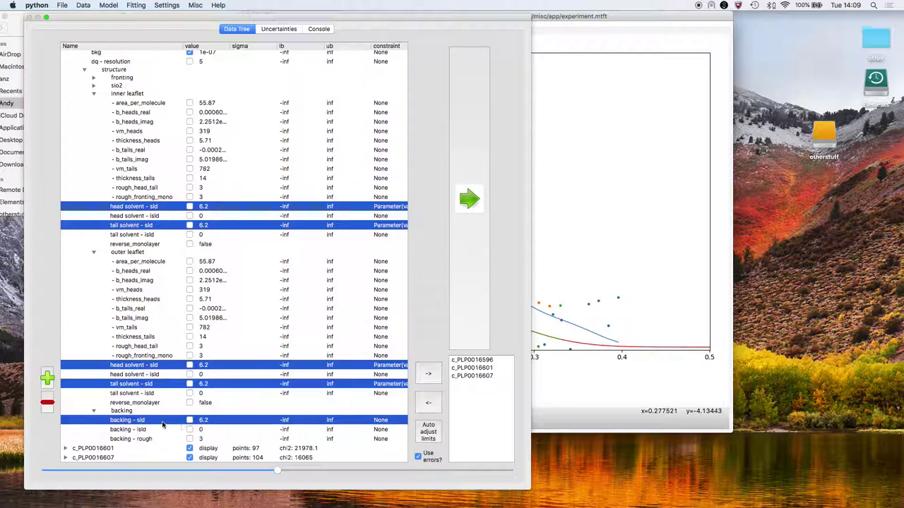
Step: Set backing - sld to 6.3 and let it vary in the fit
double_click(210, 420)
type("6.36")
key("Return")
double_click(210, 421)
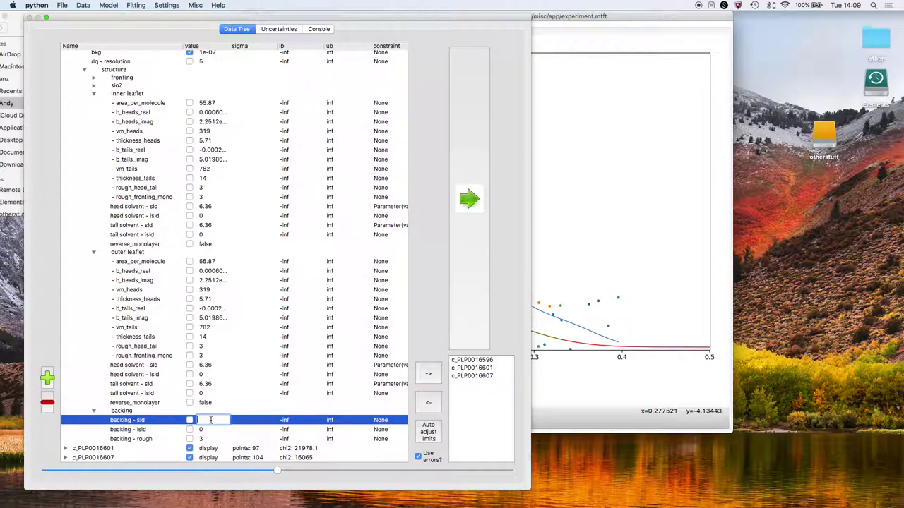
type("6.3")
key("Return")
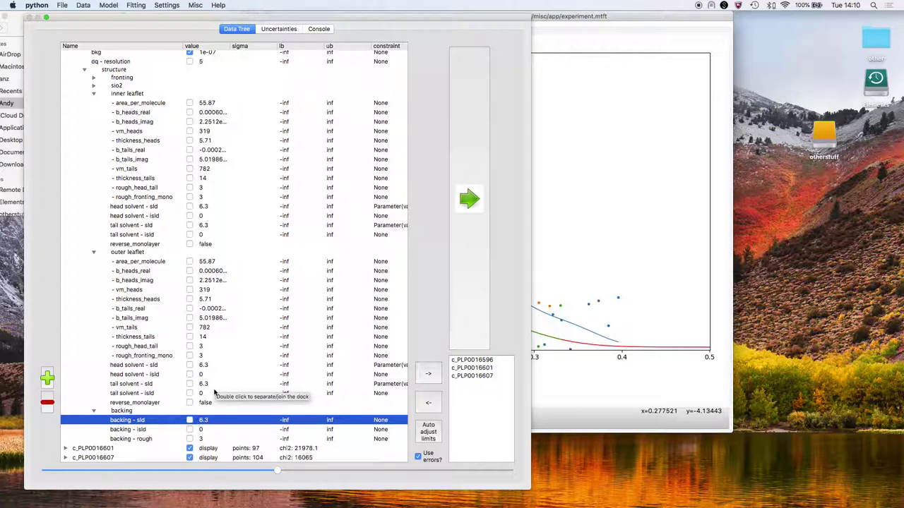
left_click(189, 420)
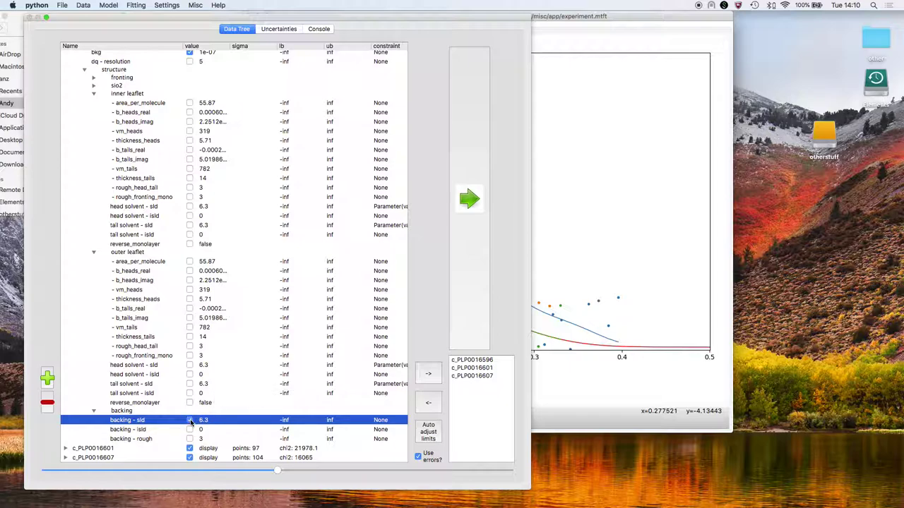
Step: Let area_per_molecule, inner thickness_heads and thickness_tails, and outer thickness_tails vary
left_click(190, 103)
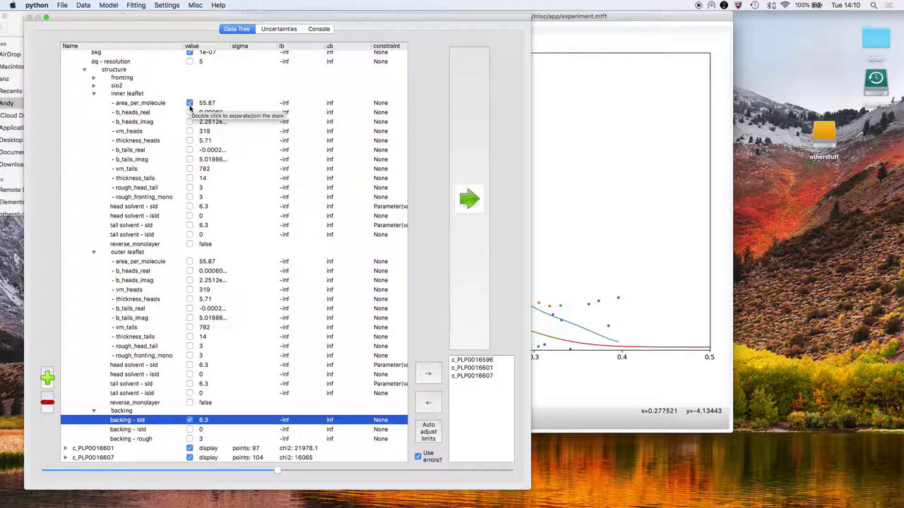
left_click(190, 141)
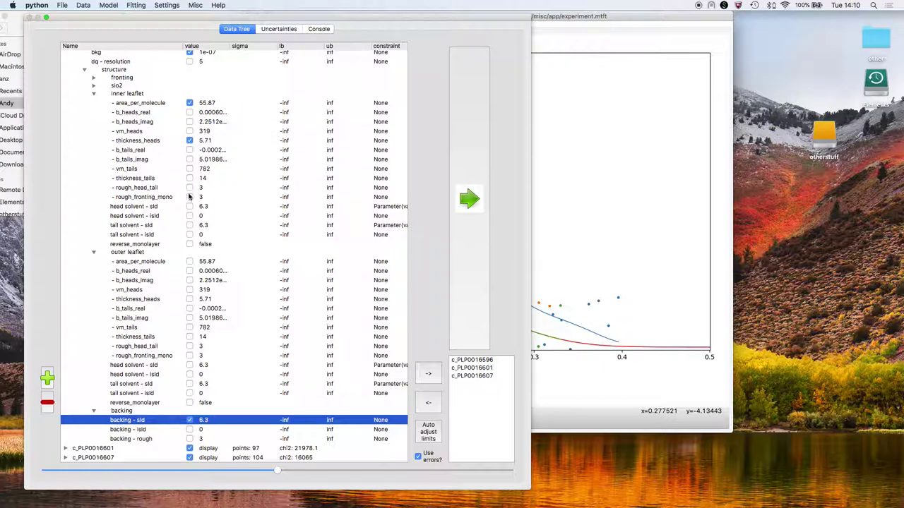
left_click(190, 178)
left_click(190, 336)
Step: Collapse the inner leaflet, outer leaflet, structure and c_PLP0016596 model branches
left_click(93, 94)
left_click(94, 143)
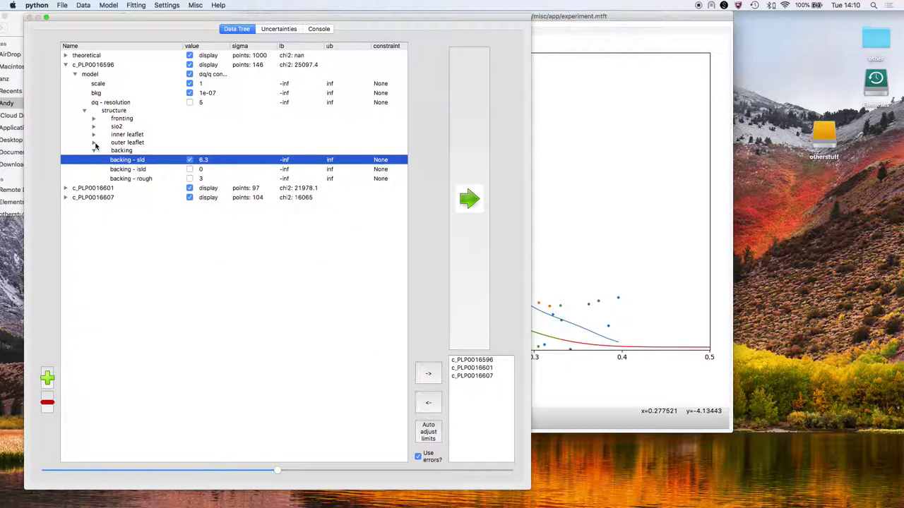
left_click(84, 110)
left_click(74, 74)
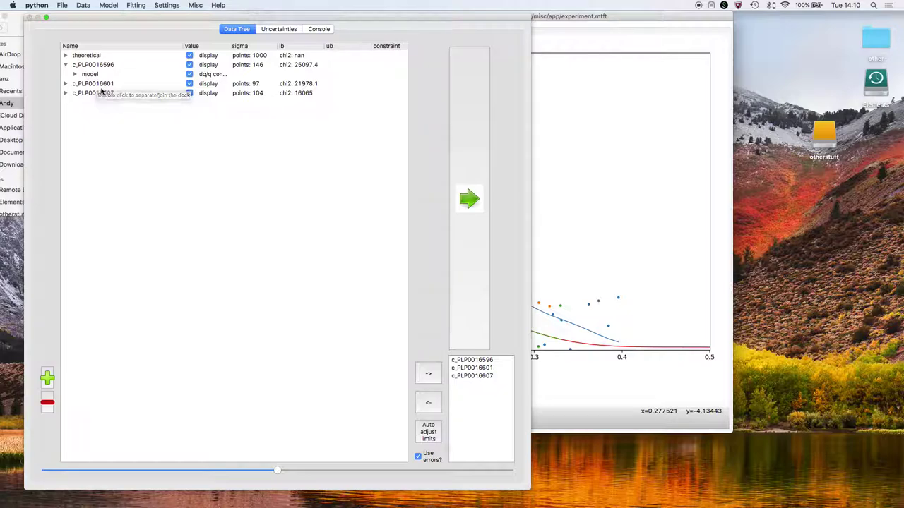
Step: Copy the c_PLP0016596 model onto dataset c_PLP0016601
left_click(103, 85)
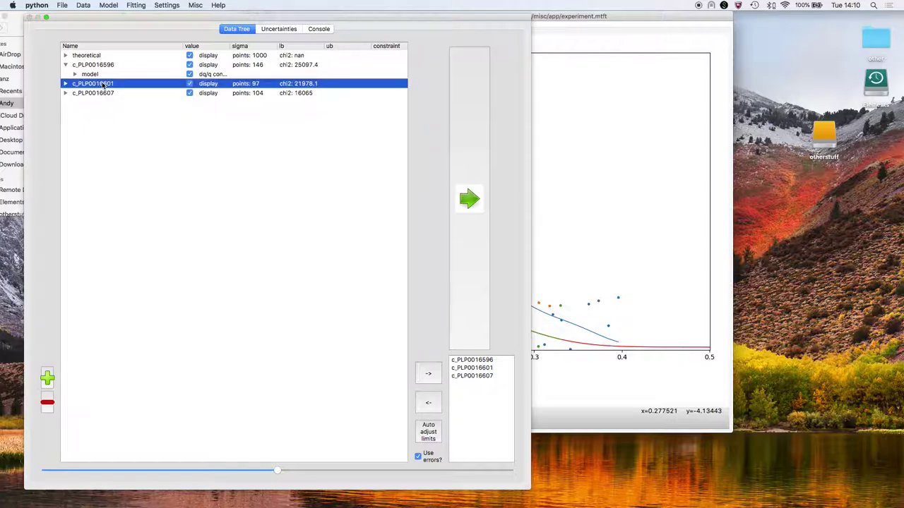
right_click(103, 84)
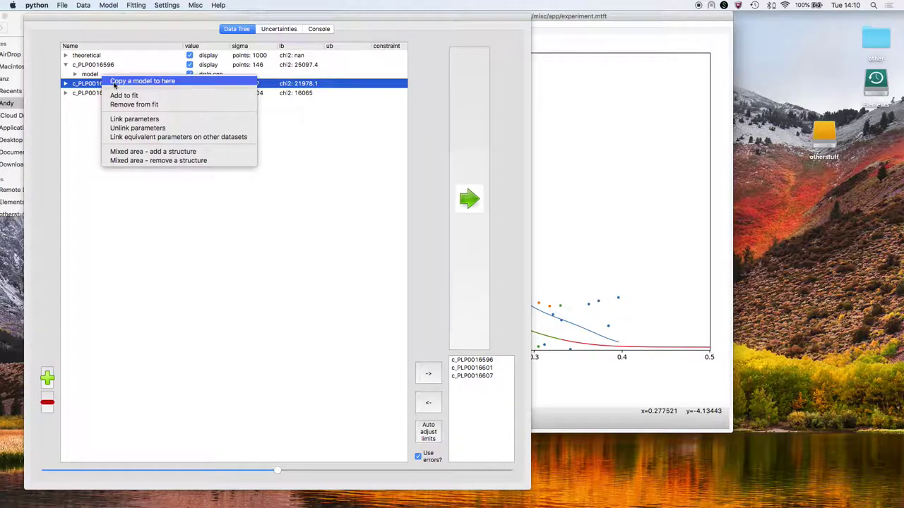
left_click(115, 82)
left_click(466, 213)
left_click(465, 223)
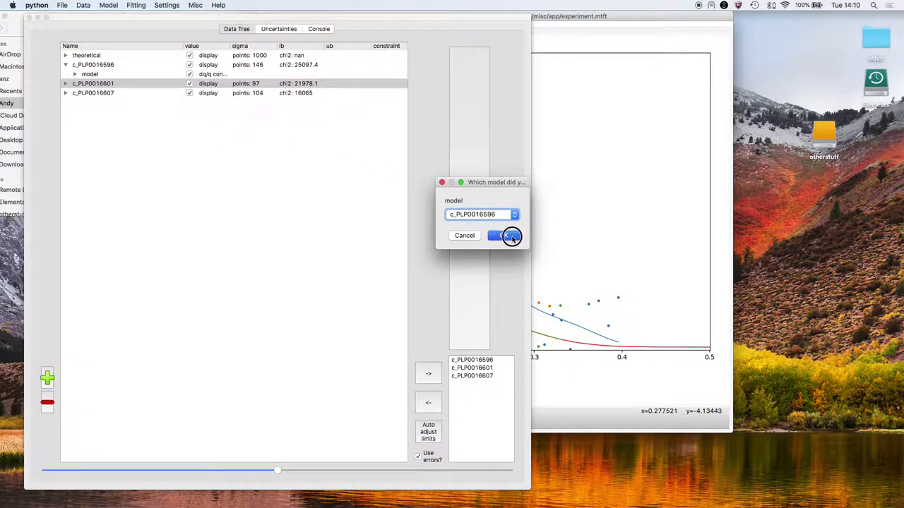
left_click(511, 235)
Step: Copy the c_PLP0016596 model onto dataset c_PLP0016607
left_click(107, 93)
right_click(106, 92)
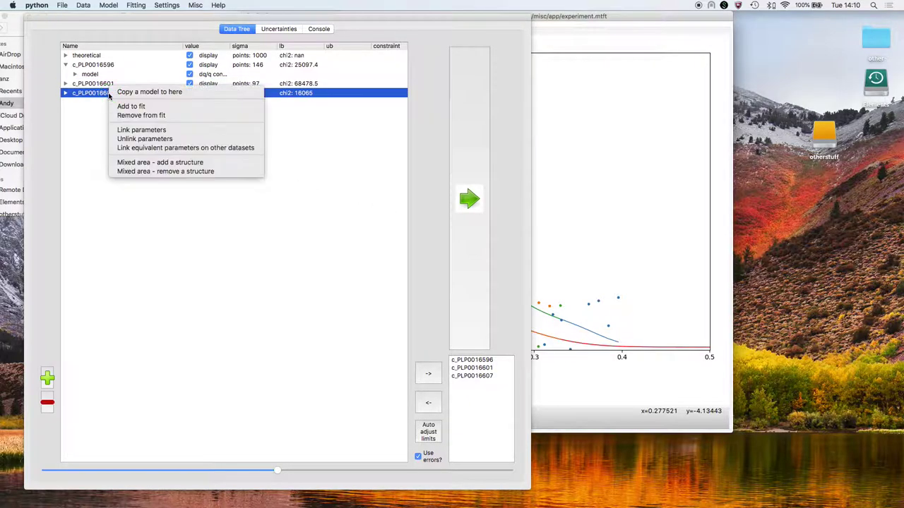
left_click(123, 91)
left_click(466, 214)
left_click(459, 223)
left_click(503, 235)
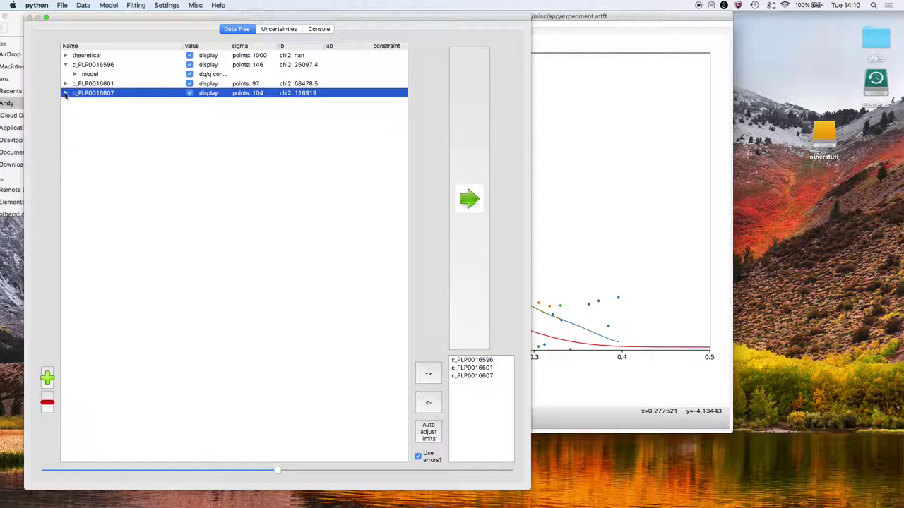
Step: Expand c_PLP0016607's model down to its structure layers
left_click(65, 93)
key("Down")
key("Right")
key("Down")
key("Down")
key("Down")
key("Down")
key("Right")
key("Down")
key("Down")
key("Down")
key("Down")
key("Up")
key("Down")
key("Up")
key("Down")
key("Down")
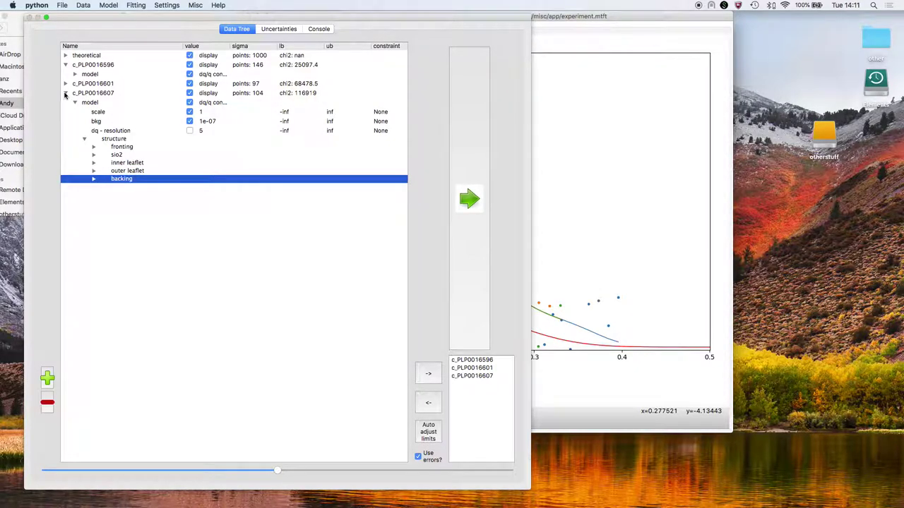
Step: Set c_PLP0016607's backing - sld to -0.56
key("Right")
key("Down")
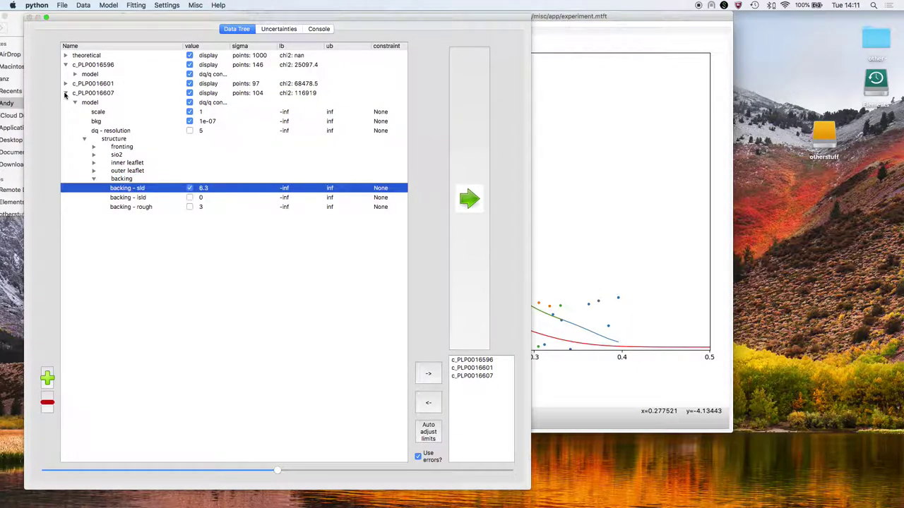
double_click(213, 188)
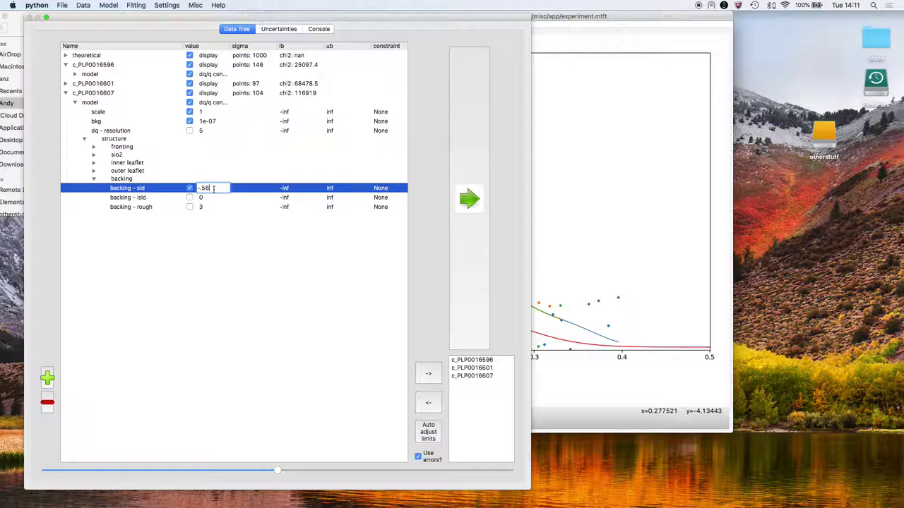
key("Return")
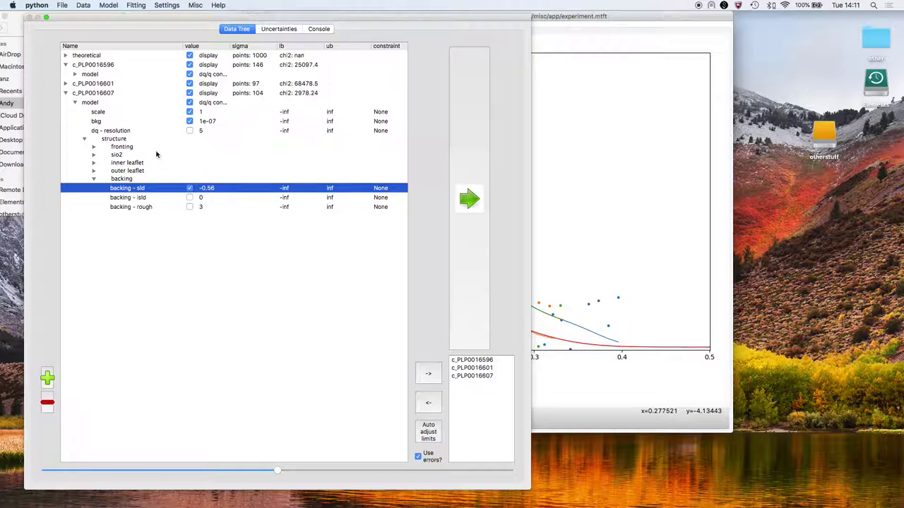
left_click(84, 139)
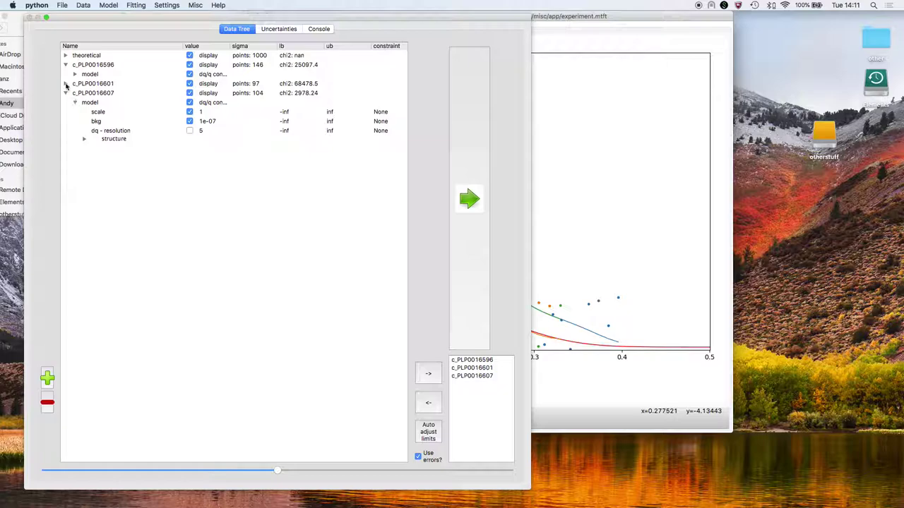
Step: Set c_PLP0016601's backing - sld to 2.07 and bring the reflectivity plot forward
left_click(65, 83)
left_click(86, 94)
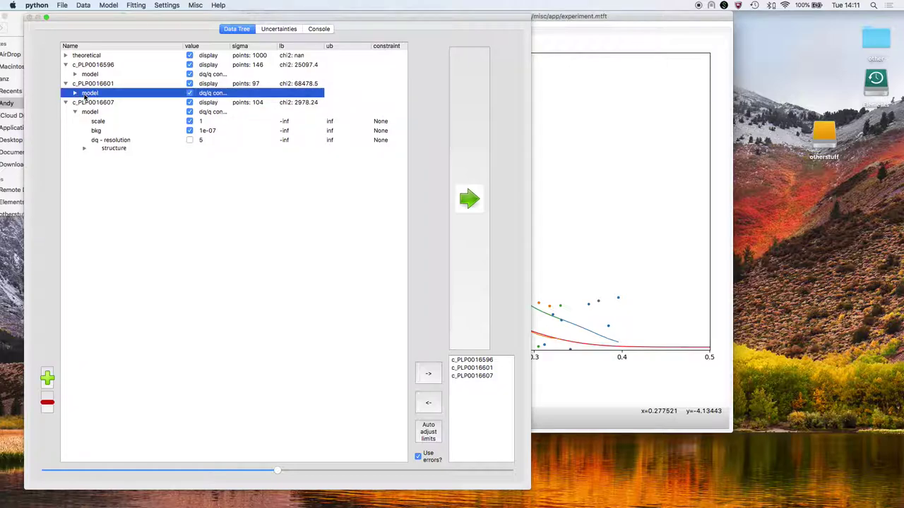
key("Right")
key("Down")
key("Down")
key("Down")
key("Down")
key("Right")
key("Down")
key("Down")
key("Down")
key("Down")
key("Down")
key("Right")
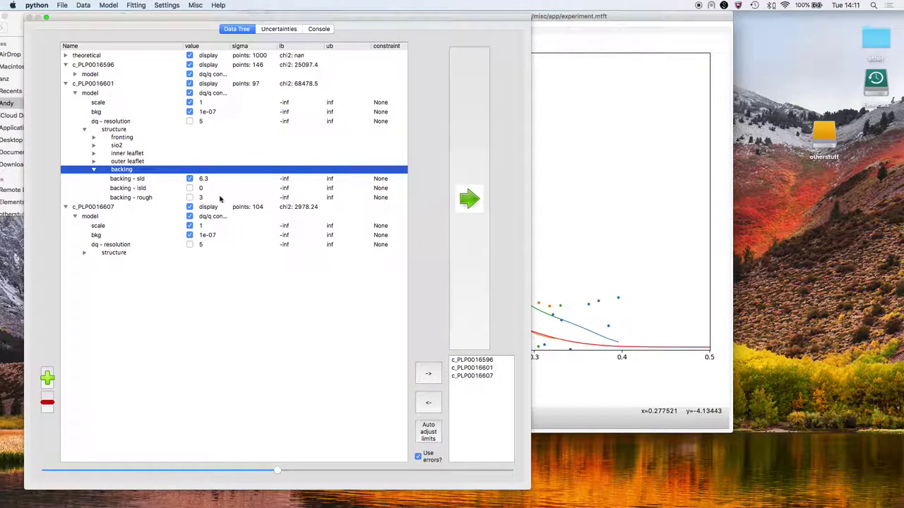
double_click(210, 179)
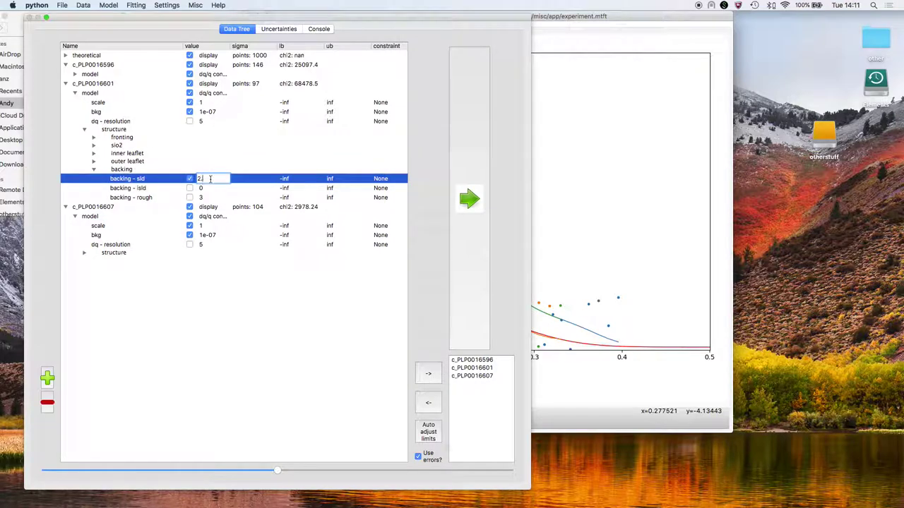
left_click(544, 19)
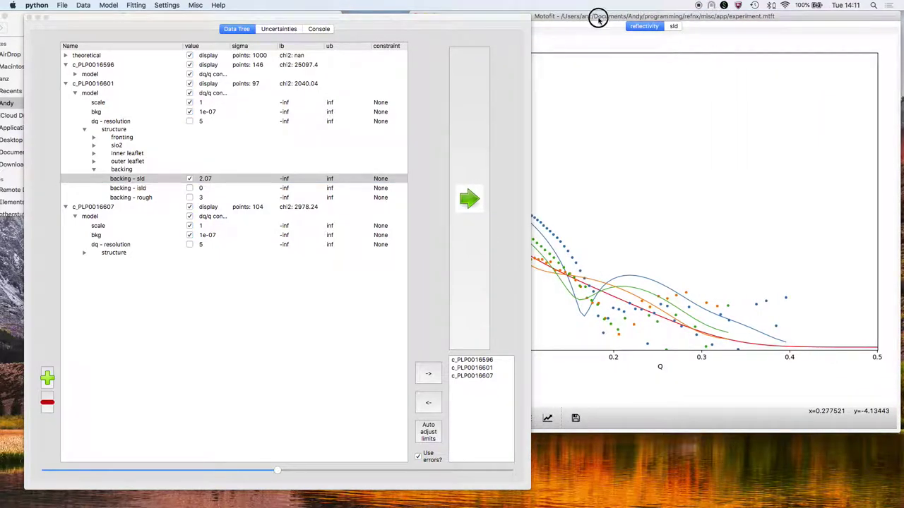
Step: Reposition the plot window and expand c_PLP0016596's sio2 layer parameters
left_click_drag(597, 16, 618, 16)
left_click_drag(738, 10, 699, 13)
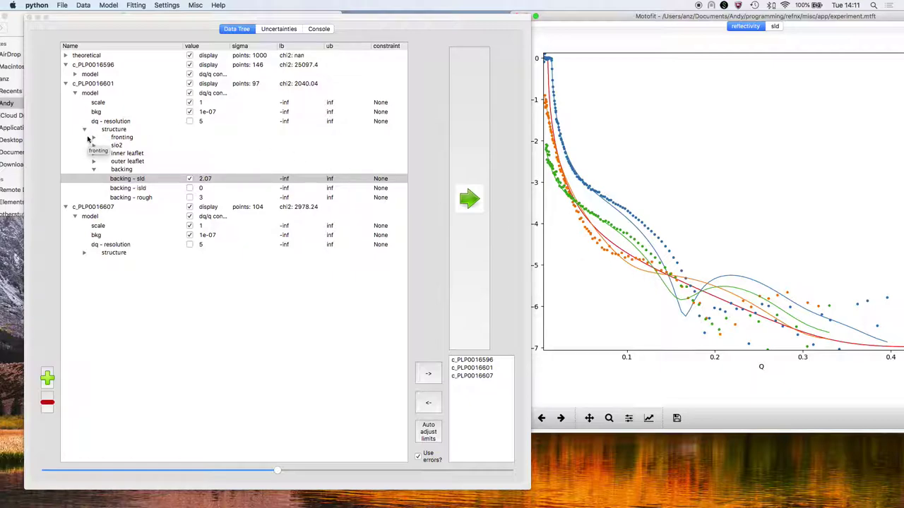
left_click(77, 93)
left_click(74, 94)
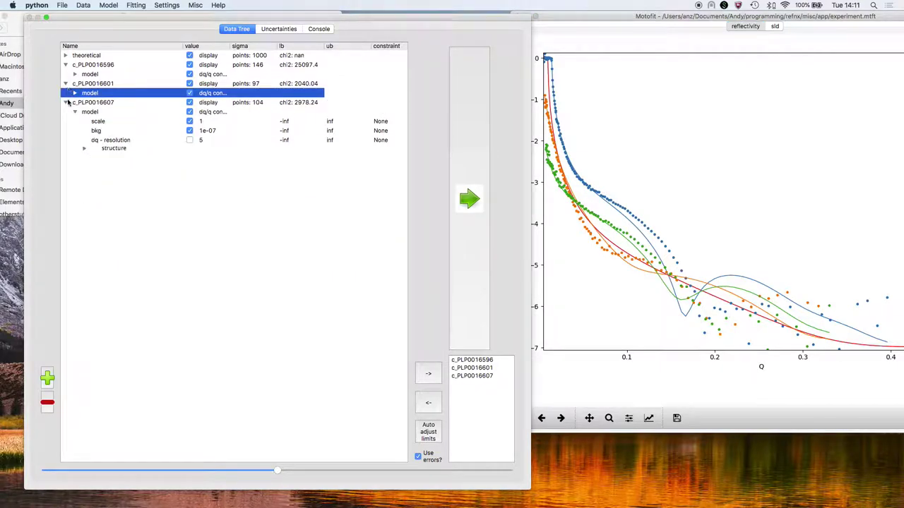
left_click(65, 103)
left_click(90, 74)
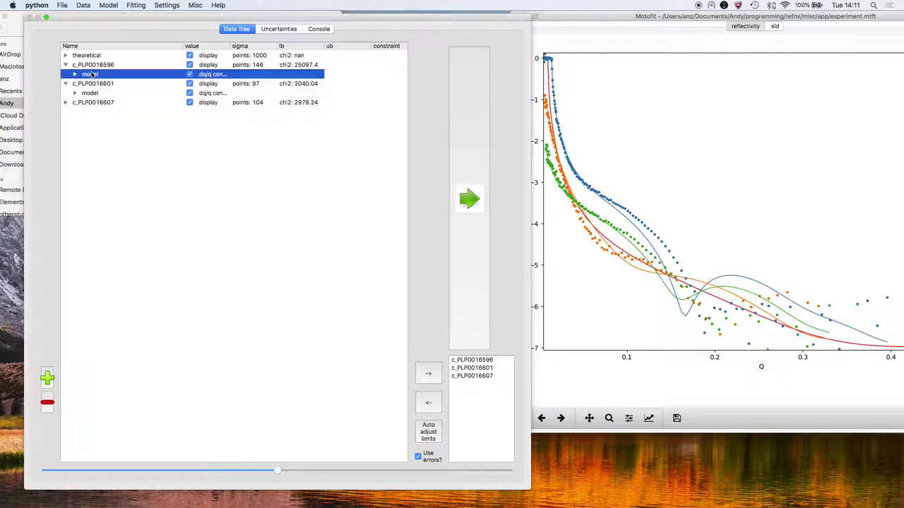
double_click(91, 74)
key("Down")
key("Down")
key("Down")
key("Down")
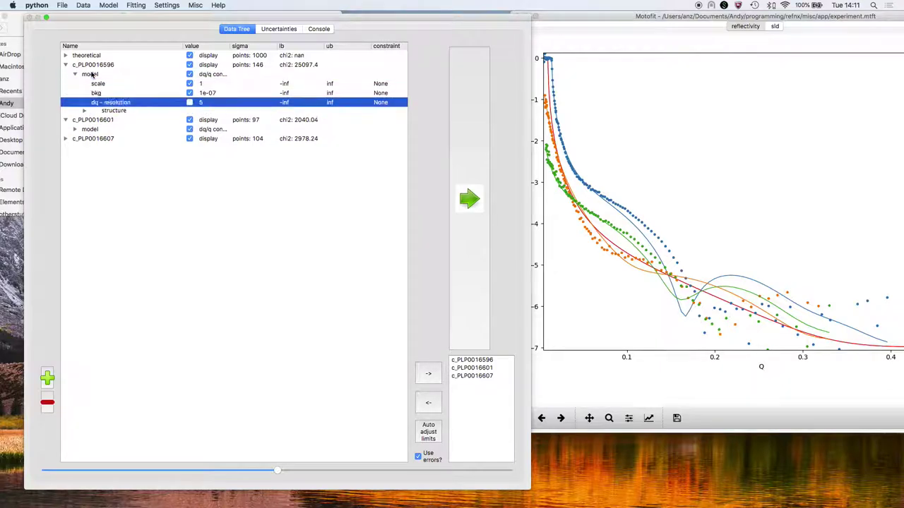
key("Right")
key("Down")
key("Down")
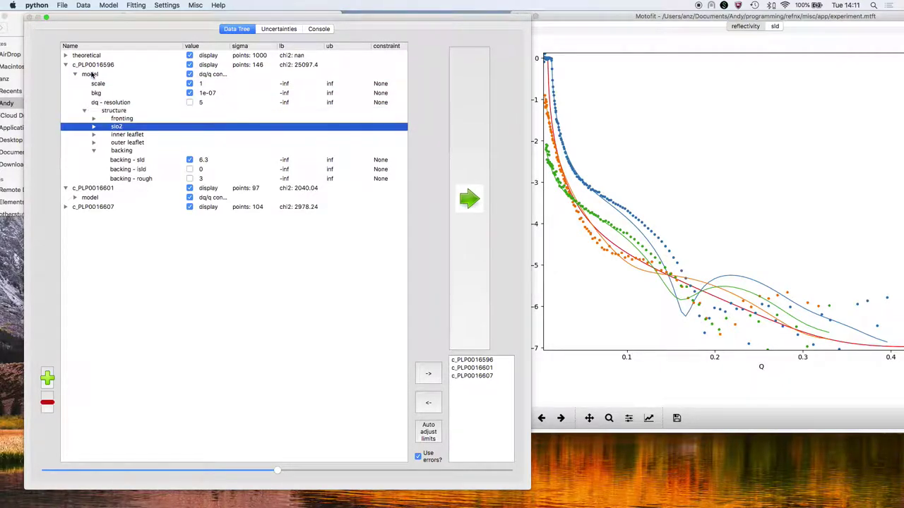
key("Right")
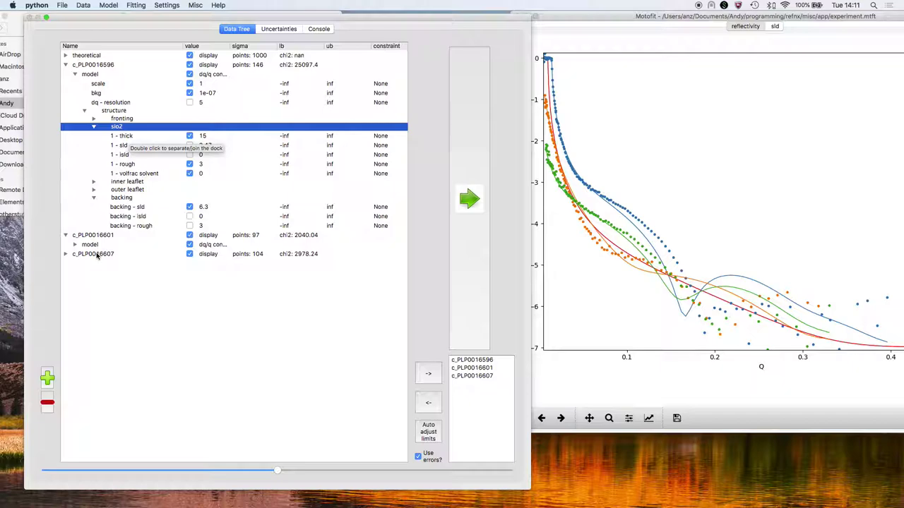
Step: Link the sio2 '1 - thick' parameter to its equivalents on the other two datasets
left_click(218, 136)
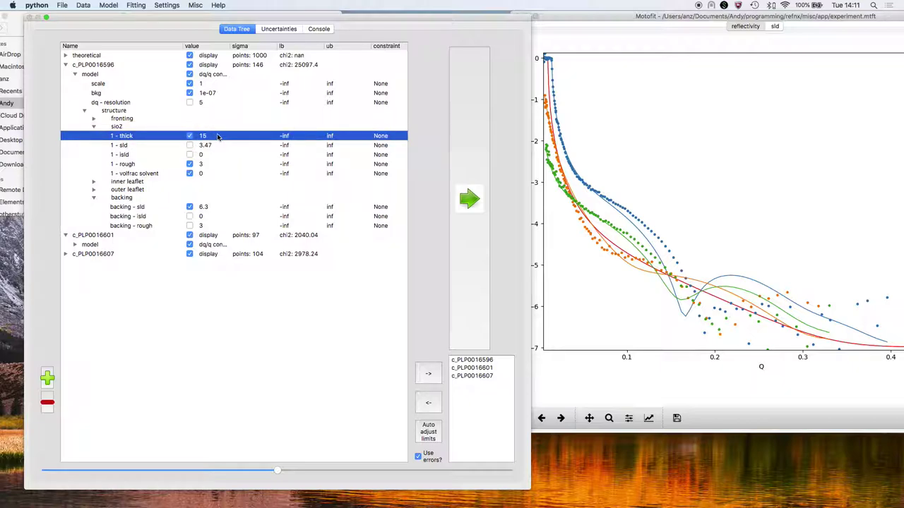
right_click(218, 136)
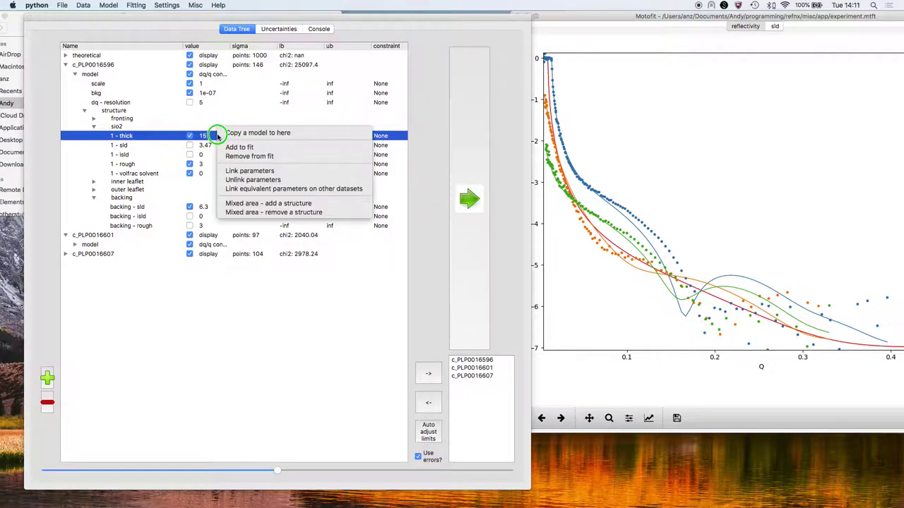
left_click(239, 189)
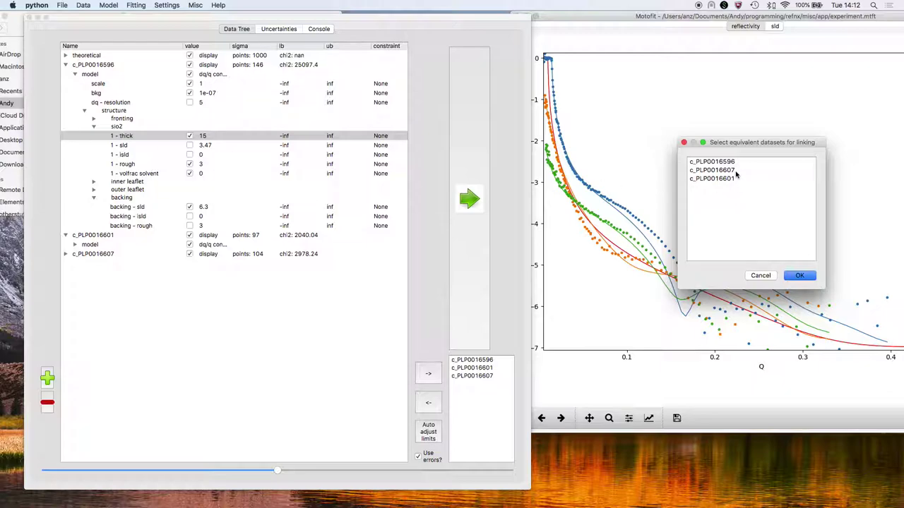
left_click_drag(734, 170, 733, 187)
left_click(801, 276)
left_click(75, 244)
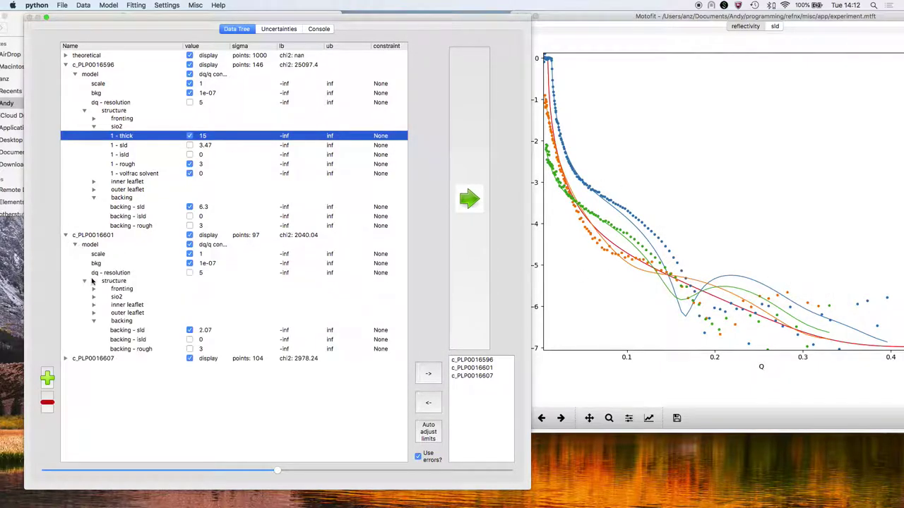
left_click(94, 296)
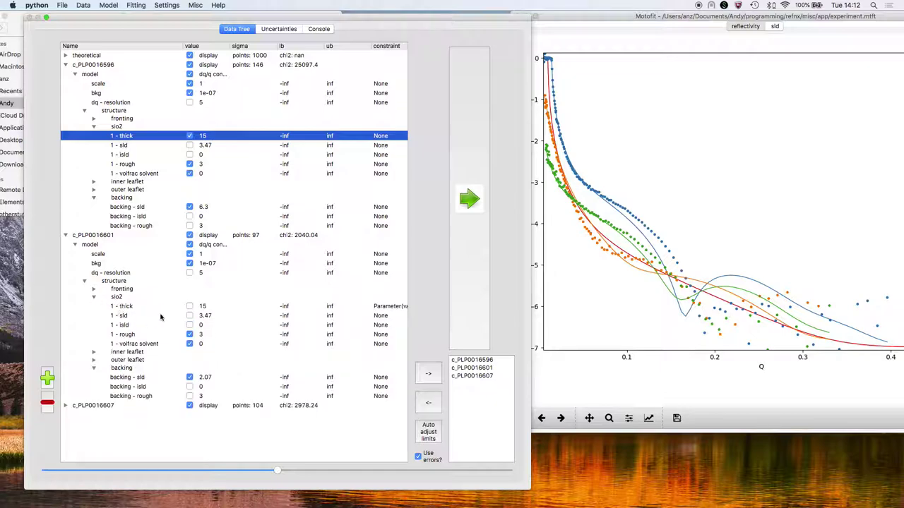
left_click(212, 305)
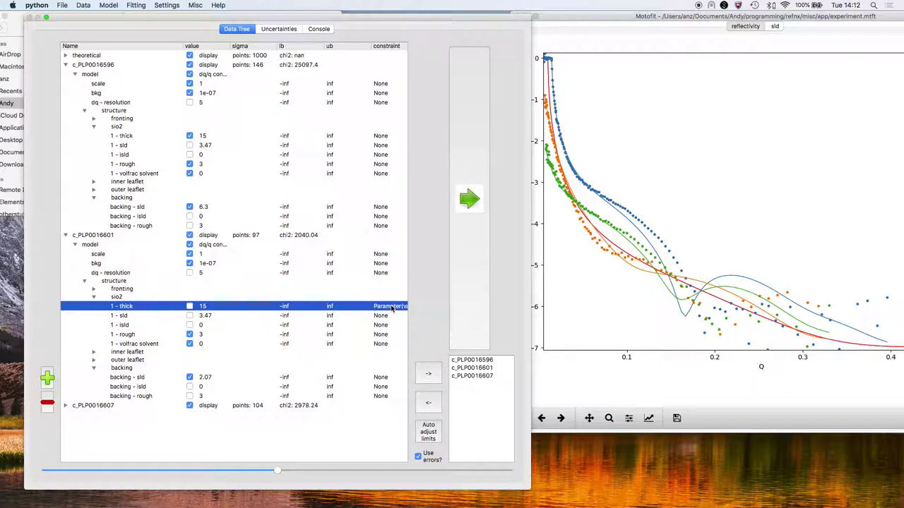
Step: Set the first dataset's sio2 thickness to 10 and confirm the linked value follows
double_click(209, 136)
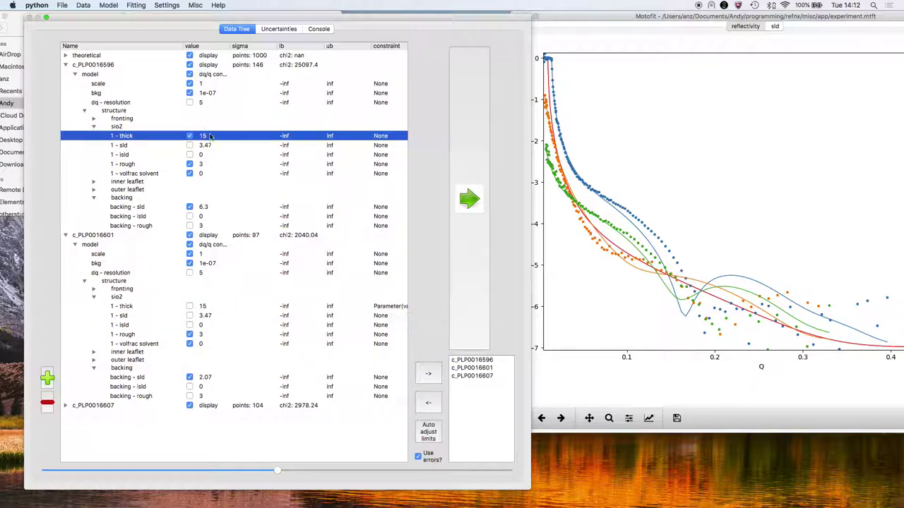
type("10")
key("Return")
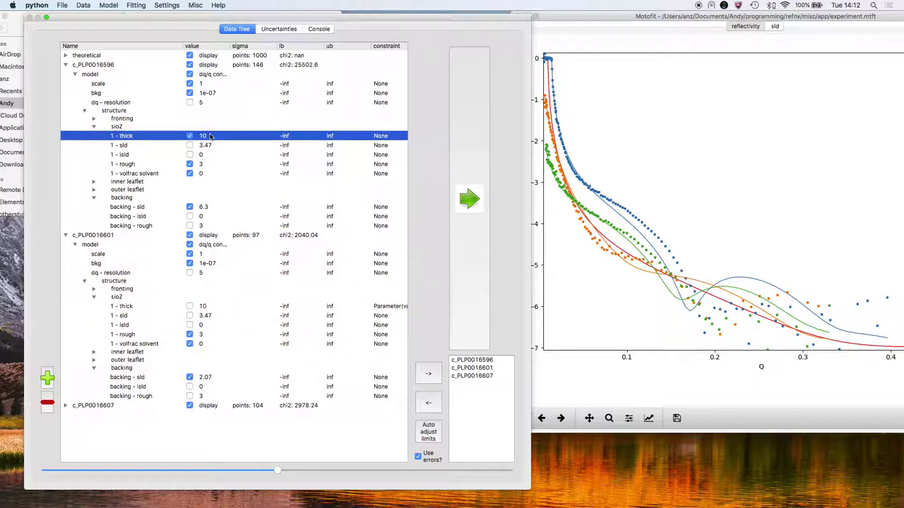
left_click(206, 307)
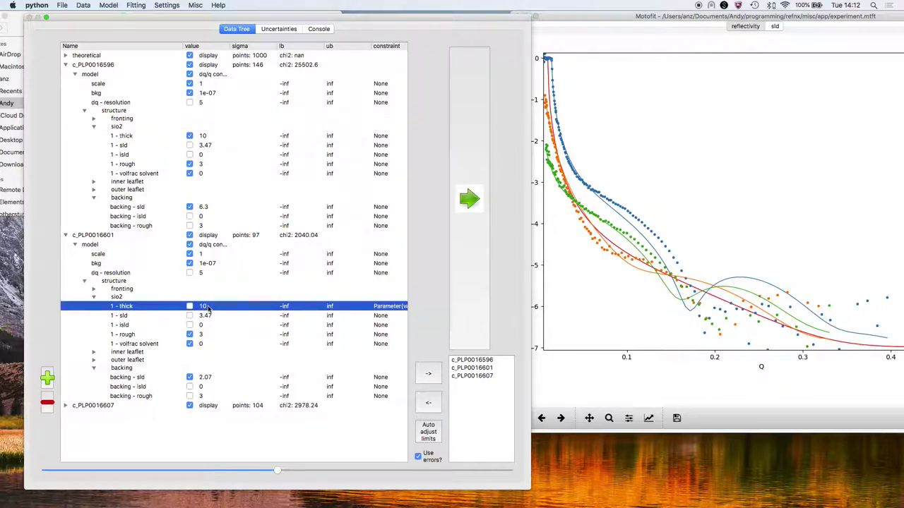
Step: Link sio2 '1 - rough' and '1 - volfrac solvent' to their equivalents on the other datasets
left_click(207, 165)
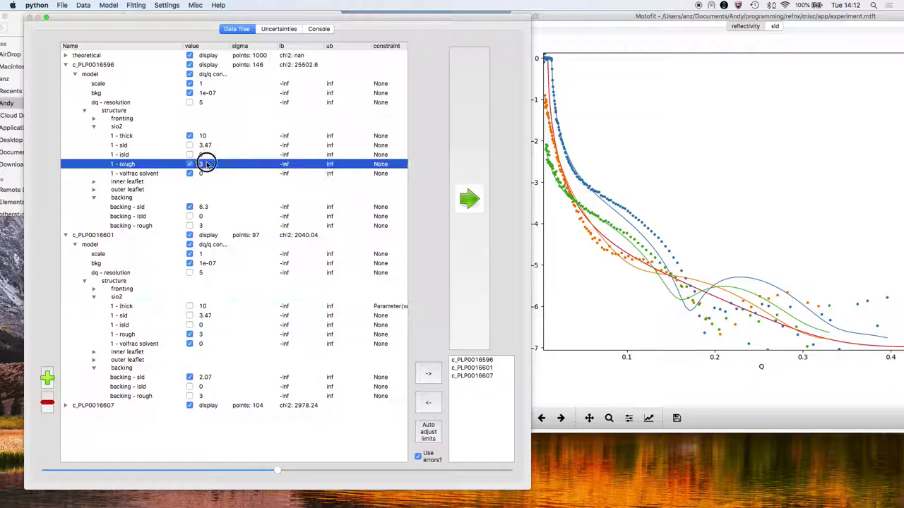
right_click(208, 165)
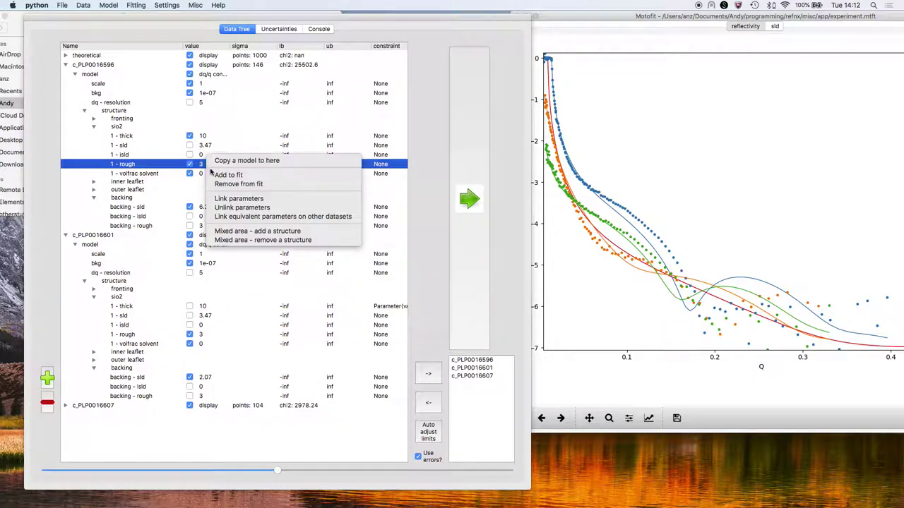
left_click(227, 216)
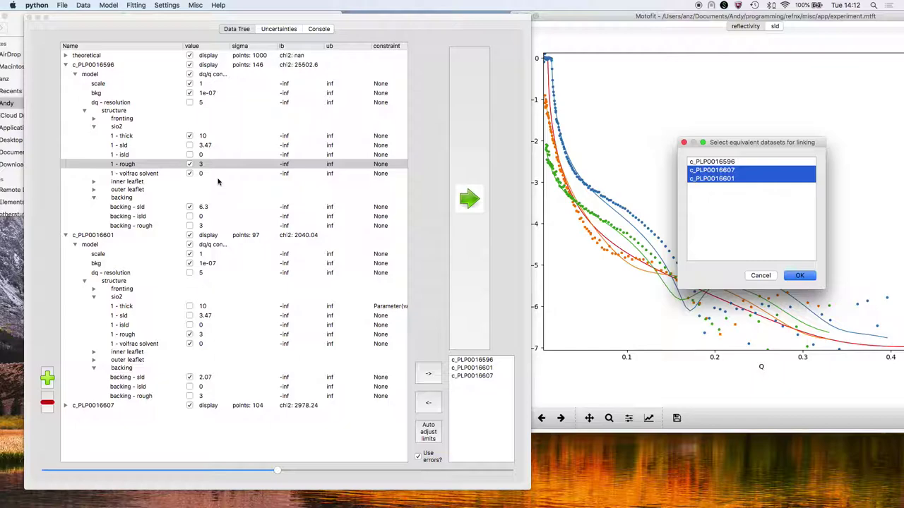
key("Return")
right_click(206, 174)
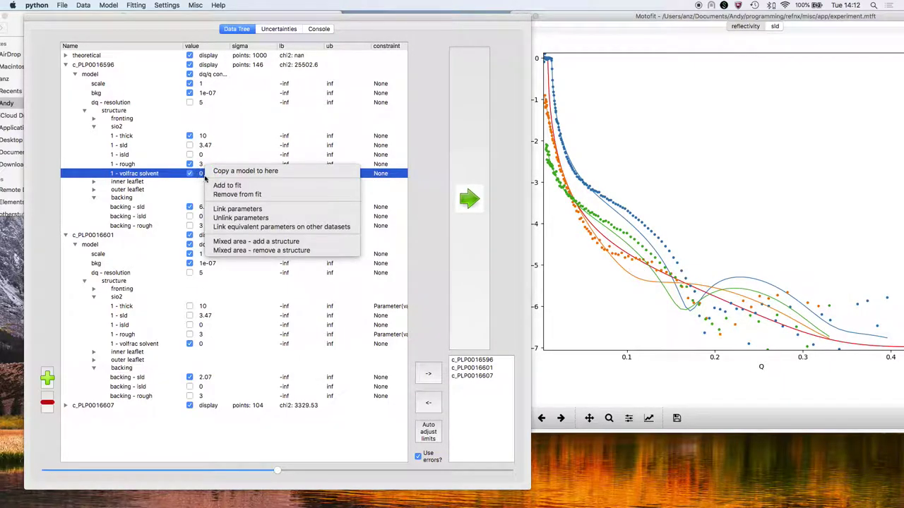
left_click(235, 224)
key("Return")
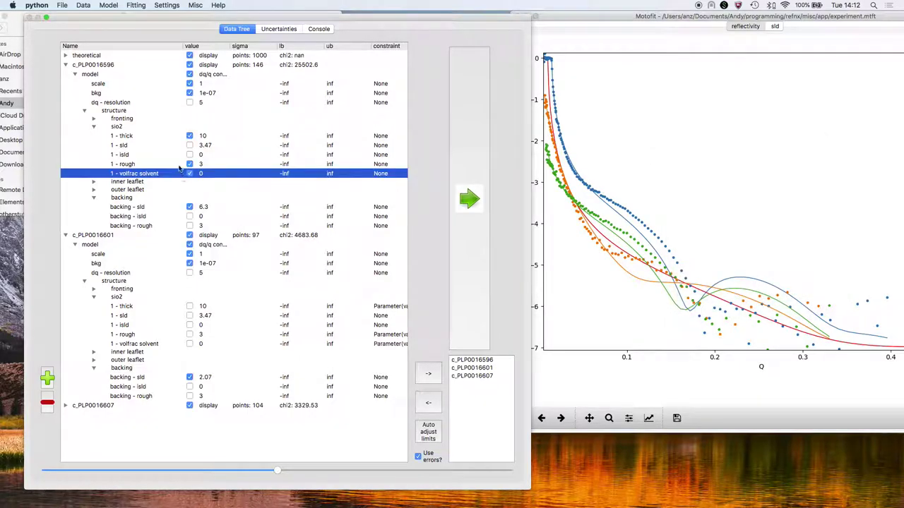
Step: Link both leaflets' area_per_molecule to the equivalent parameters on the other datasets
left_click(93, 198)
left_click(93, 182)
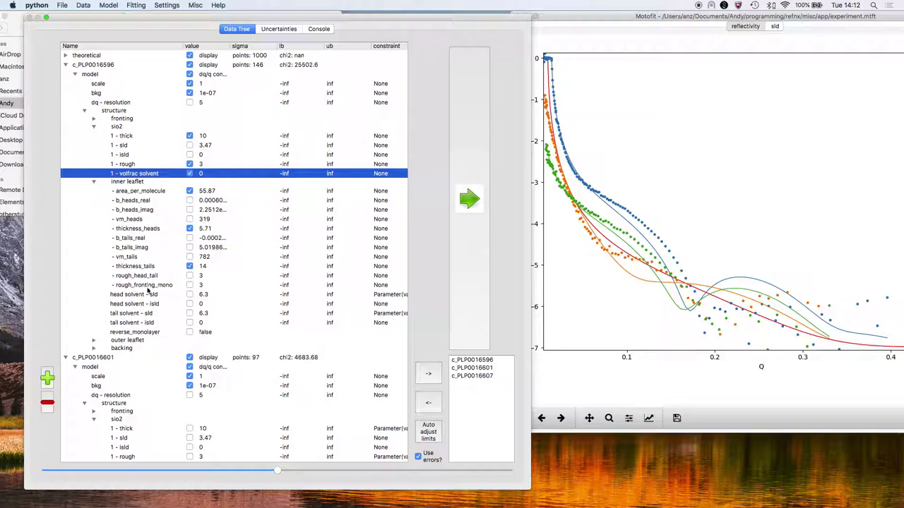
left_click(94, 340)
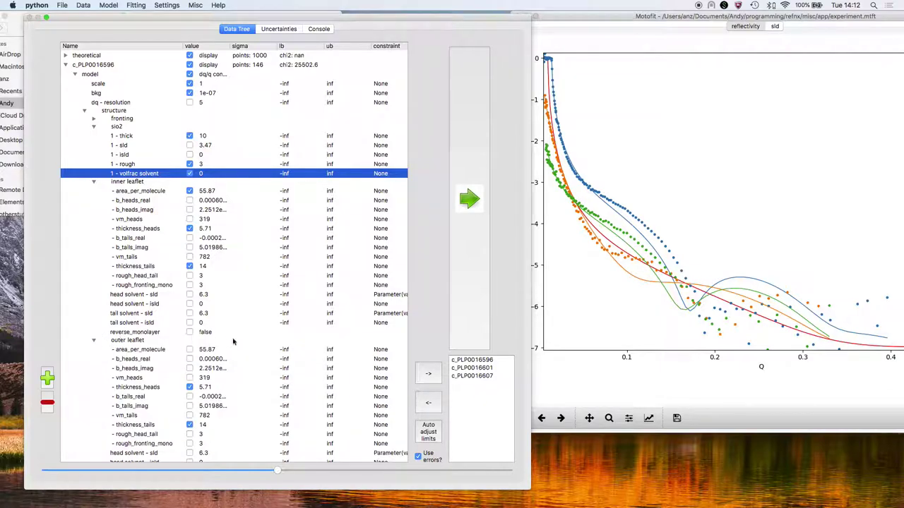
left_click(216, 192)
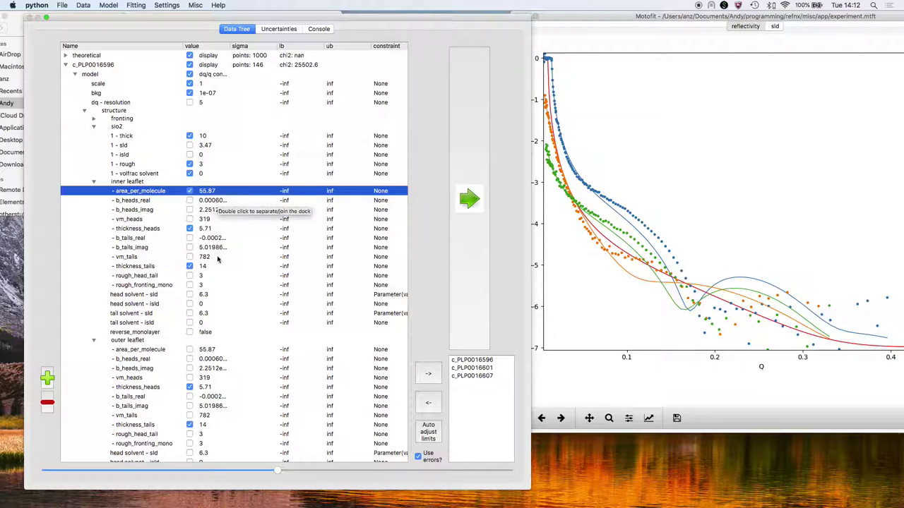
left_click(214, 349, "super")
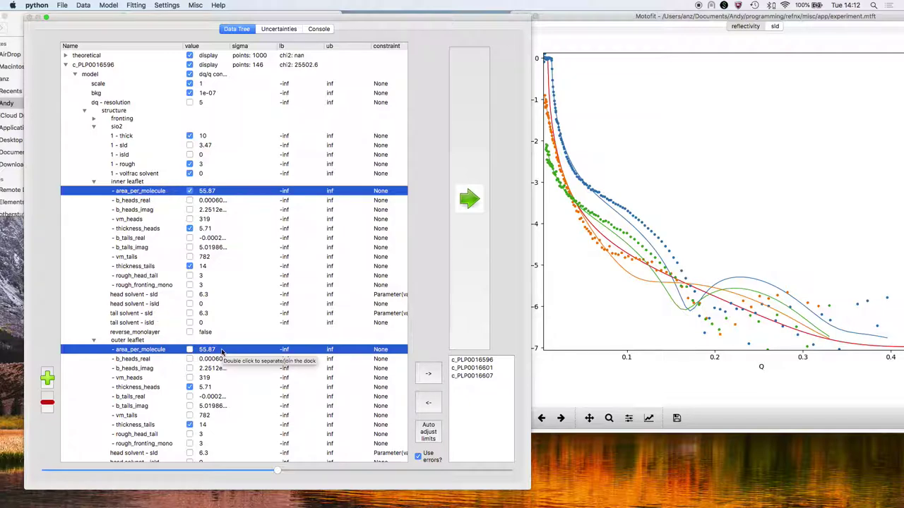
right_click(222, 351)
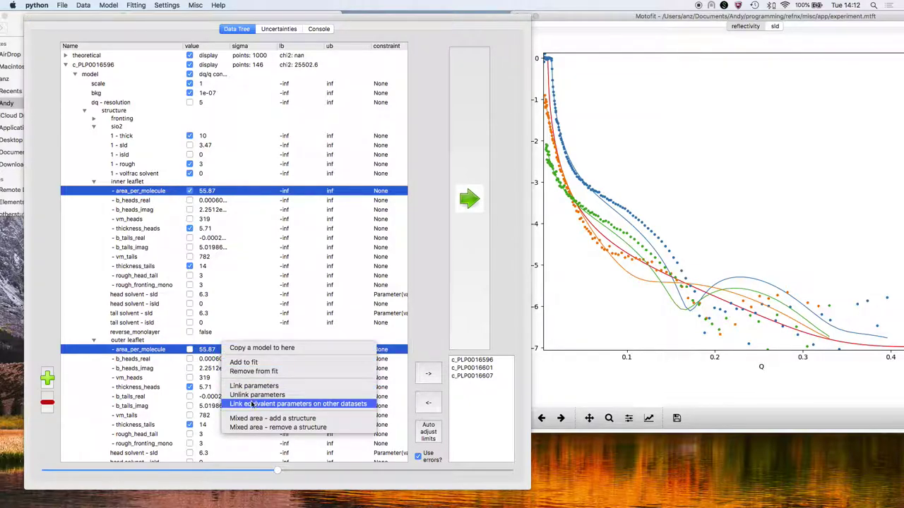
left_click(251, 403)
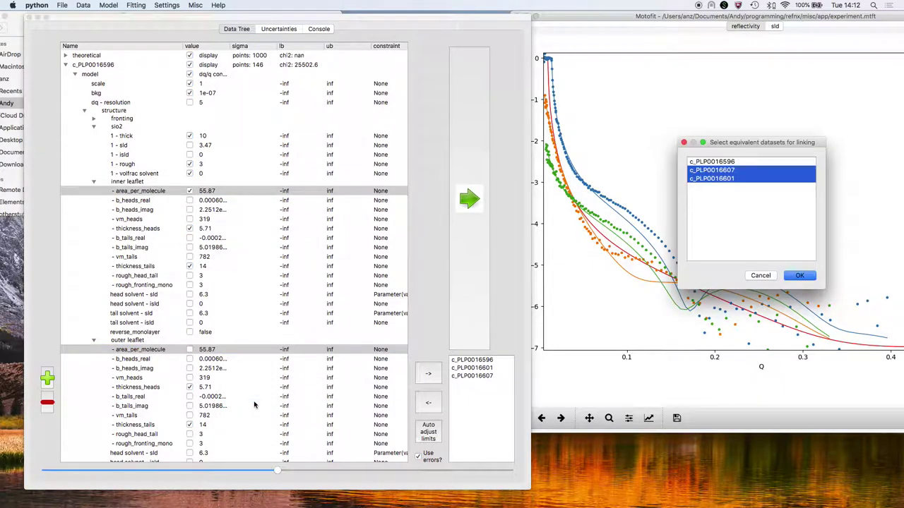
key("Return")
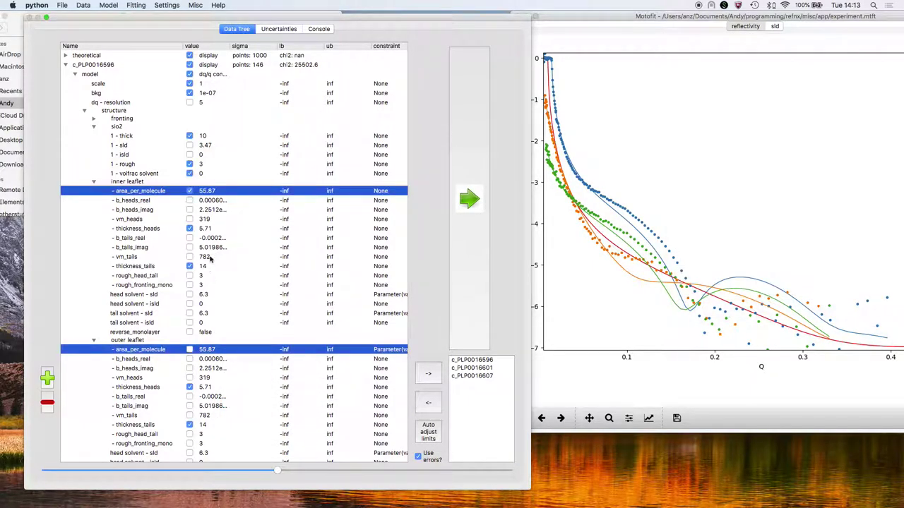
Step: Link the inner leaflet thickness_heads and thickness_tails across the datasets
left_click(209, 230)
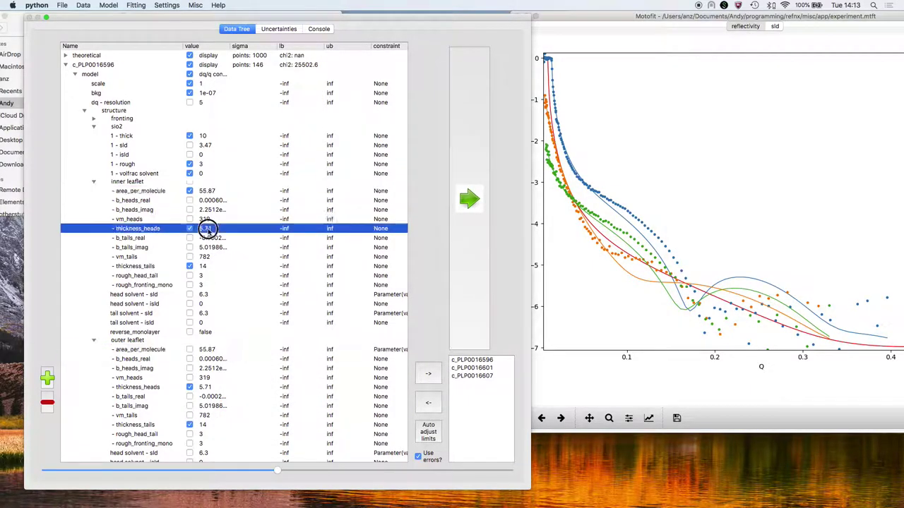
right_click(209, 230)
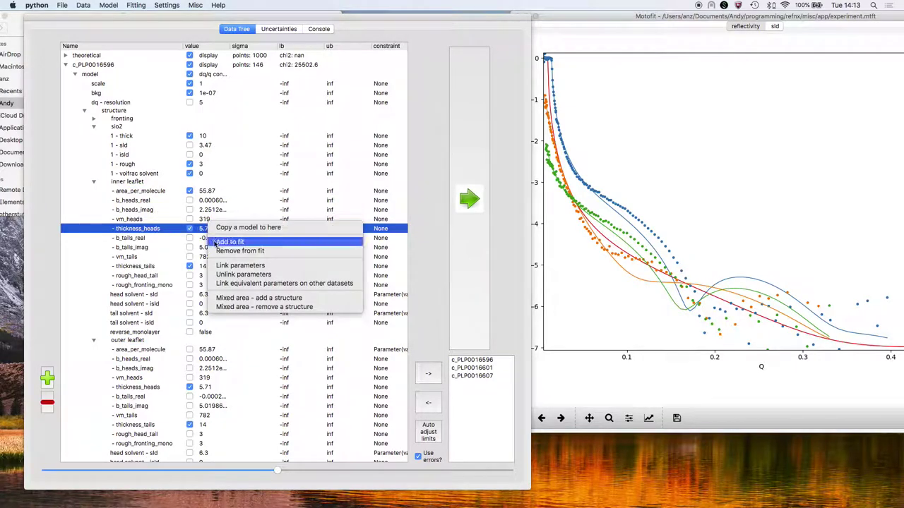
left_click(236, 285)
left_click(794, 274)
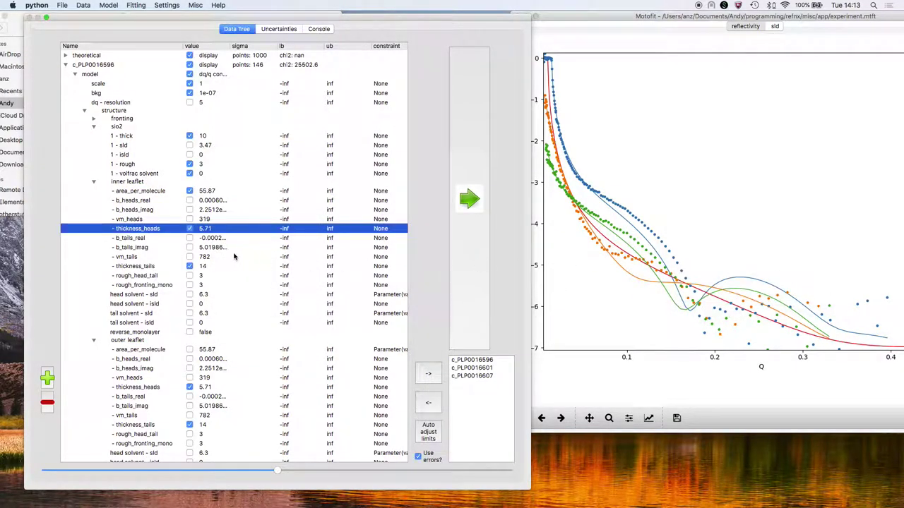
right_click(201, 267)
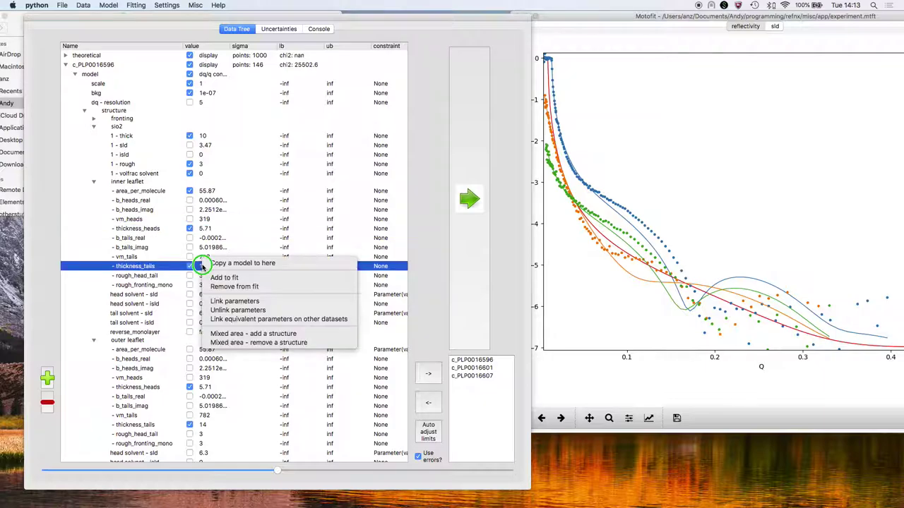
left_click(237, 319)
key("Return")
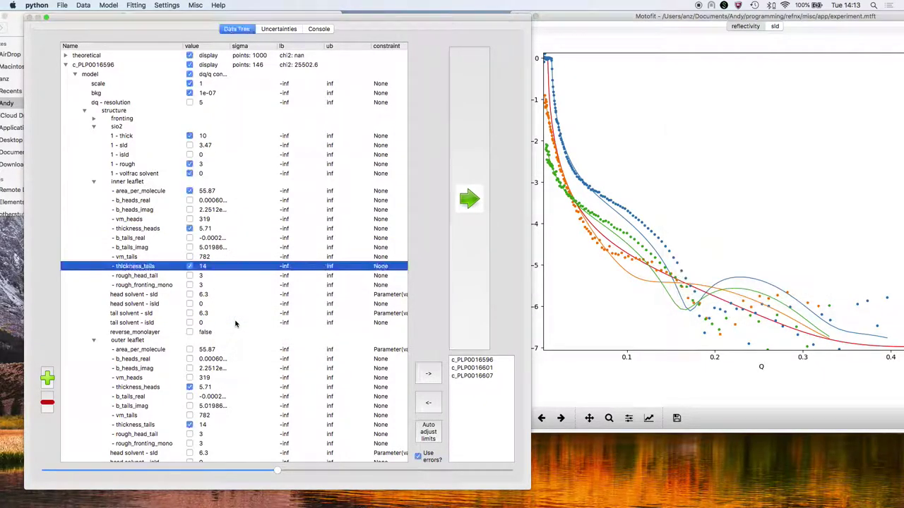
Step: Link the outer leaflet thickness_heads and thickness_tails across the datasets
scroll(246, 322, "down", 6)
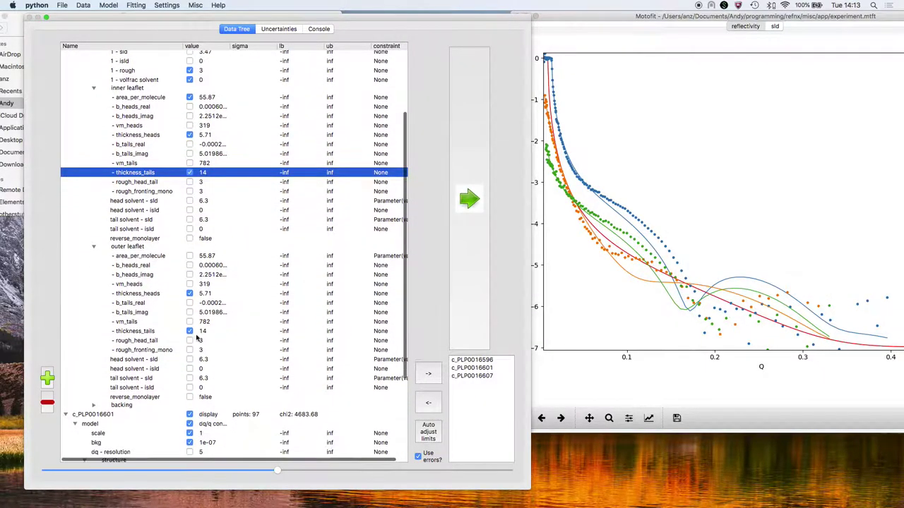
left_click(208, 279)
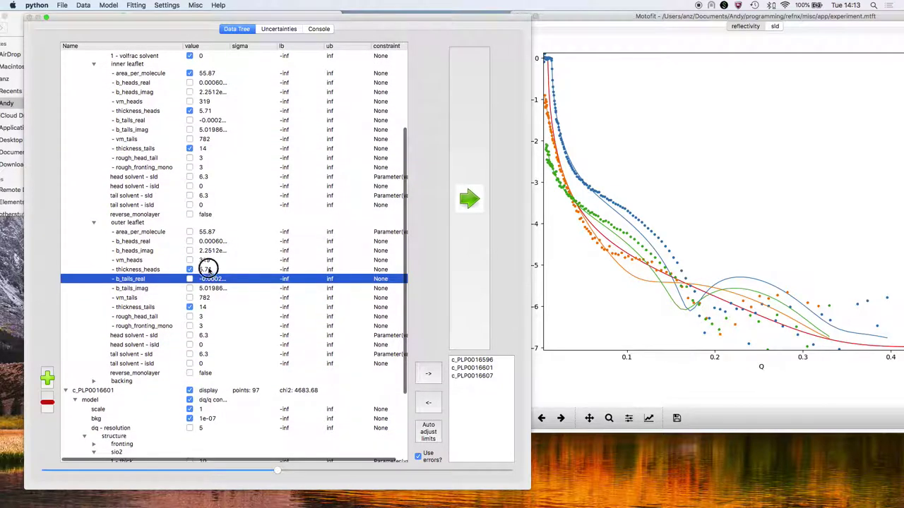
left_click(208, 269)
right_click(208, 269)
left_click(246, 322)
key("Return")
left_click(209, 308)
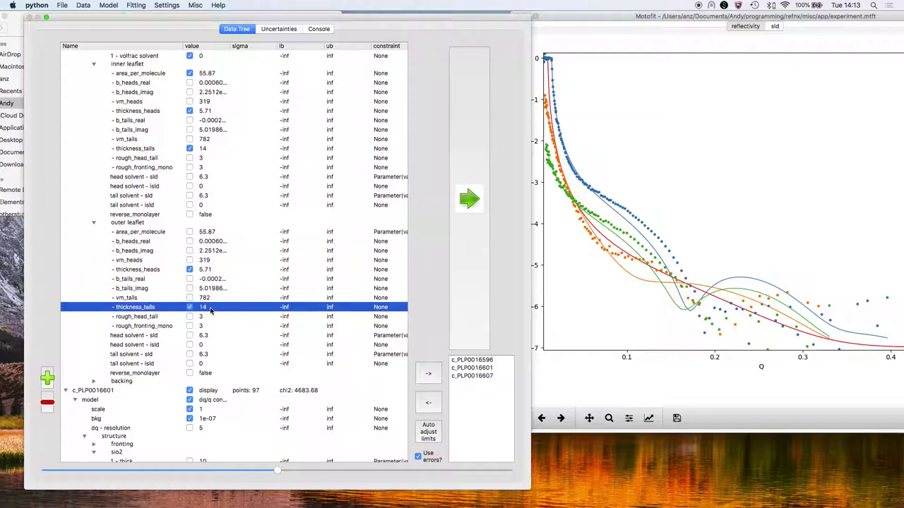
right_click(210, 308)
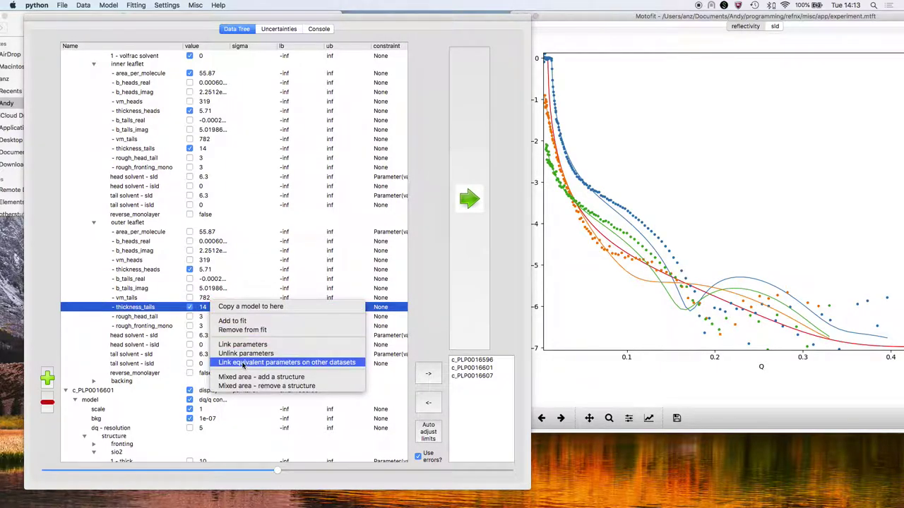
left_click(242, 362)
key("Return")
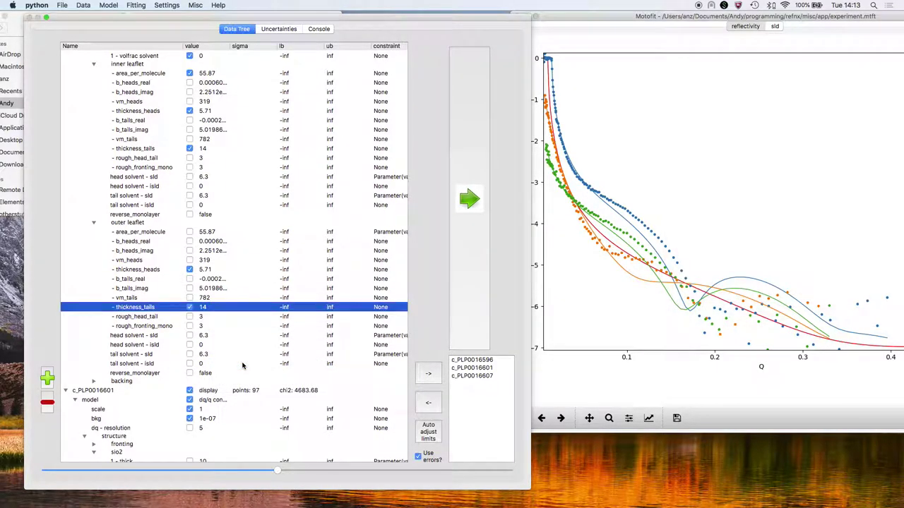
Step: Set reverse_monolayer to true on both c_PLP0016596's and c_PLP0016601's outer leaflets
left_click(189, 373)
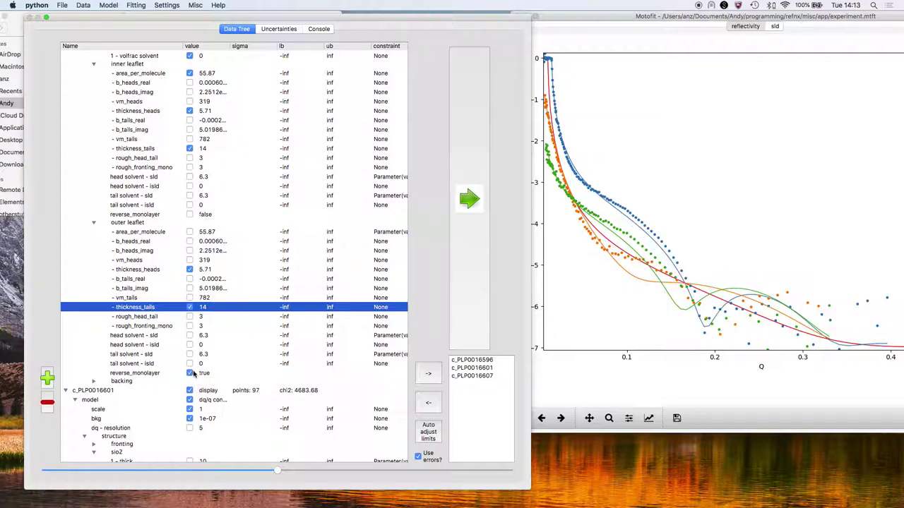
scroll(196, 374, "down", 5)
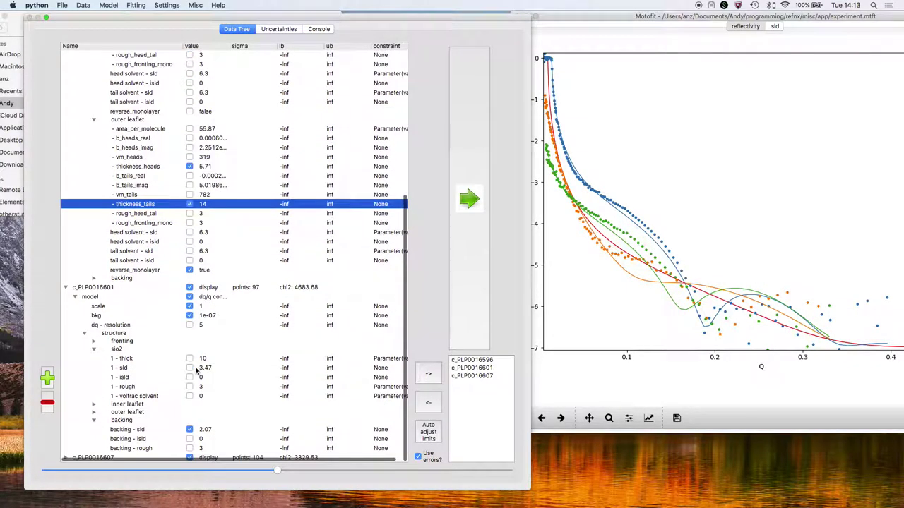
left_click(94, 412)
scroll(152, 408, "down", 3)
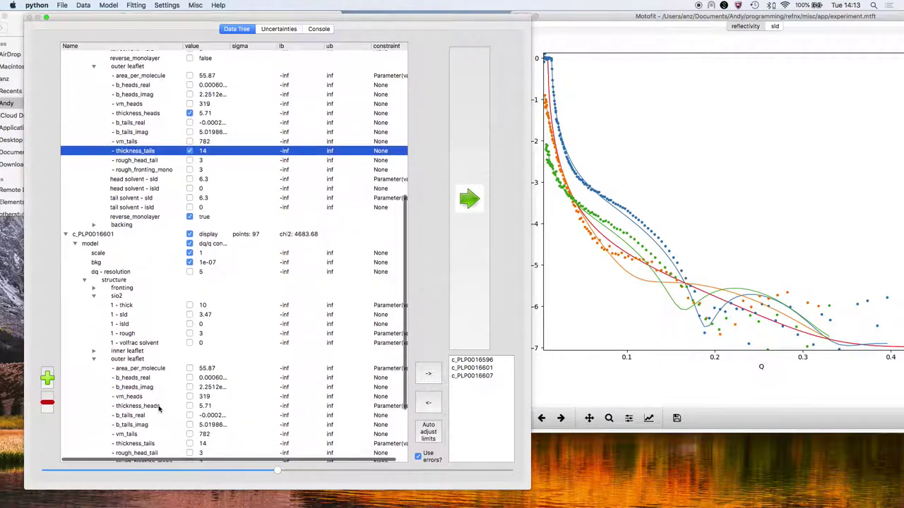
scroll(159, 408, "down", 4)
left_click(189, 413)
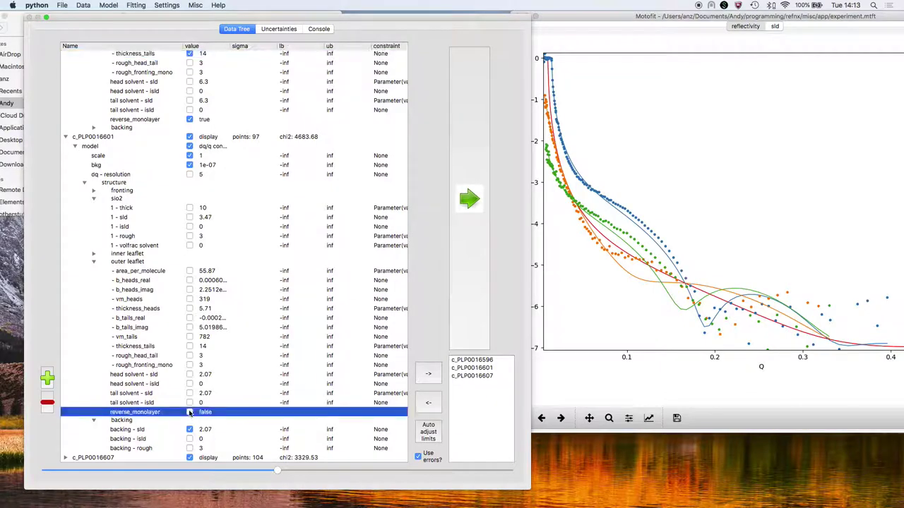
left_click(189, 413)
left_click(94, 262)
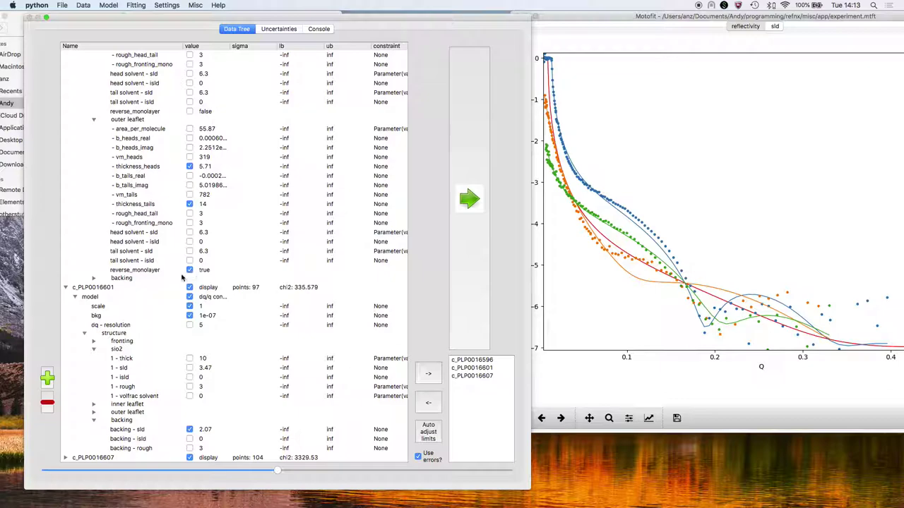
Step: Expand c_PLP0016607's structure layers in the Data Tree
left_click(65, 288)
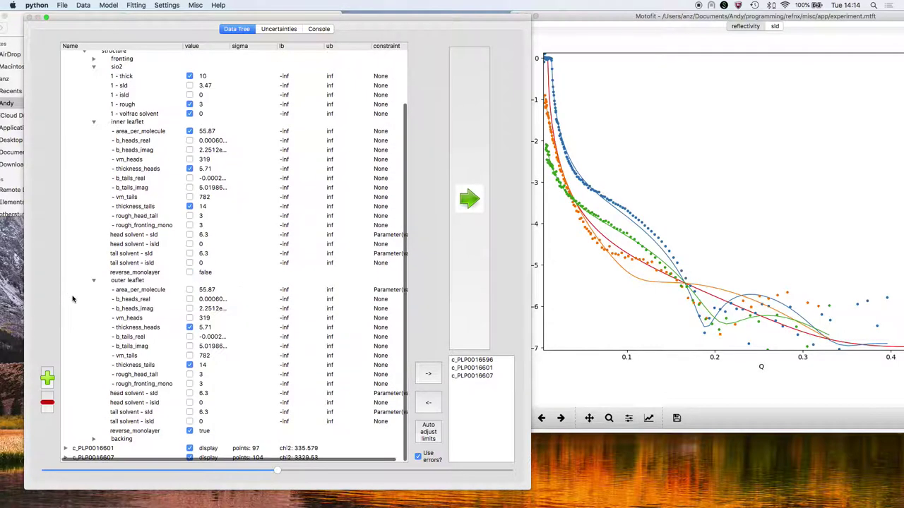
scroll(139, 428, "down", 5)
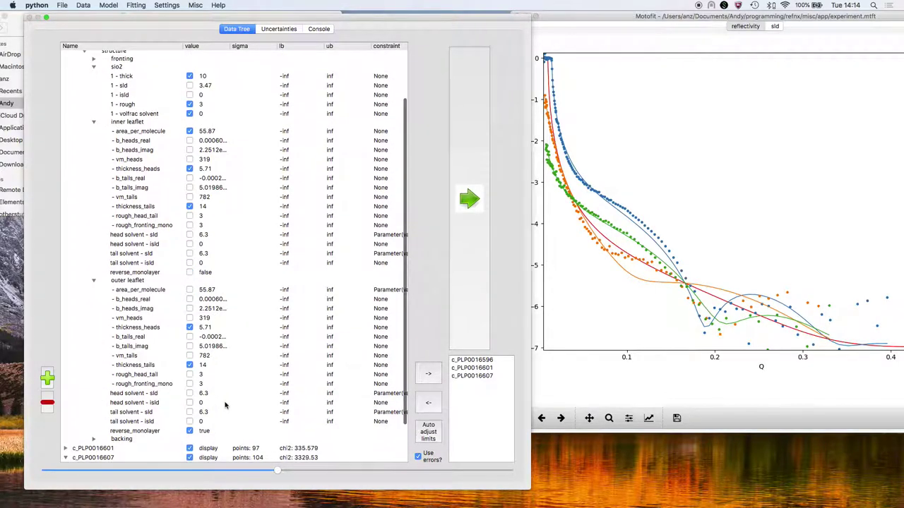
left_click(117, 460)
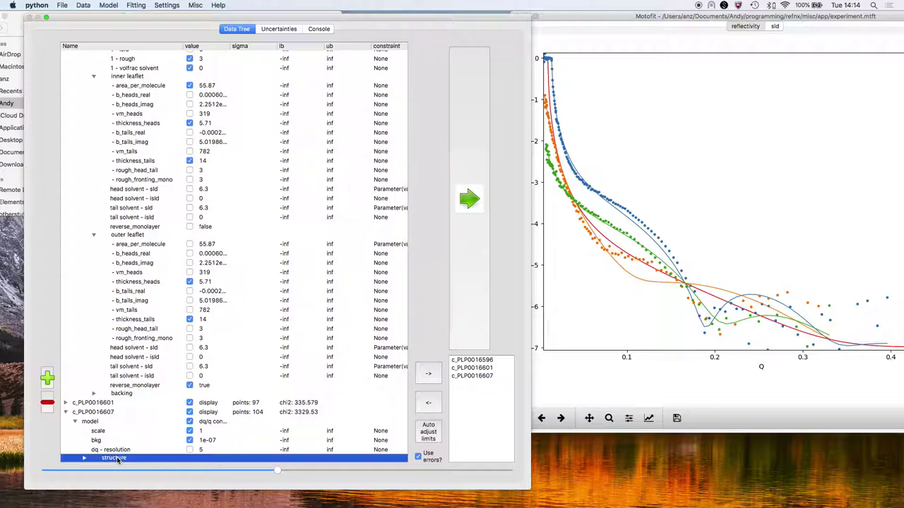
key("Right")
key("Down")
key("Down")
key("Down")
key("Down")
key("Down")
key("Right")
key("Down")
key("Down")
key("Down")
key("Up")
key("Up")
key("Up")
Step: Set c_PLP0016607's outer leaflet reverse_monolayer to true, lowering chi2 to 799.731
key("Left")
key("Up")
key("Right")
key("Down")
key("Down")
key("Down")
key("Down")
key("Down")
key("Down")
key("Down")
key("Down")
key("Down")
key("Down")
key("Down")
key("Down")
key("Down")
key("Down")
key("Down")
key("Down")
key("Down")
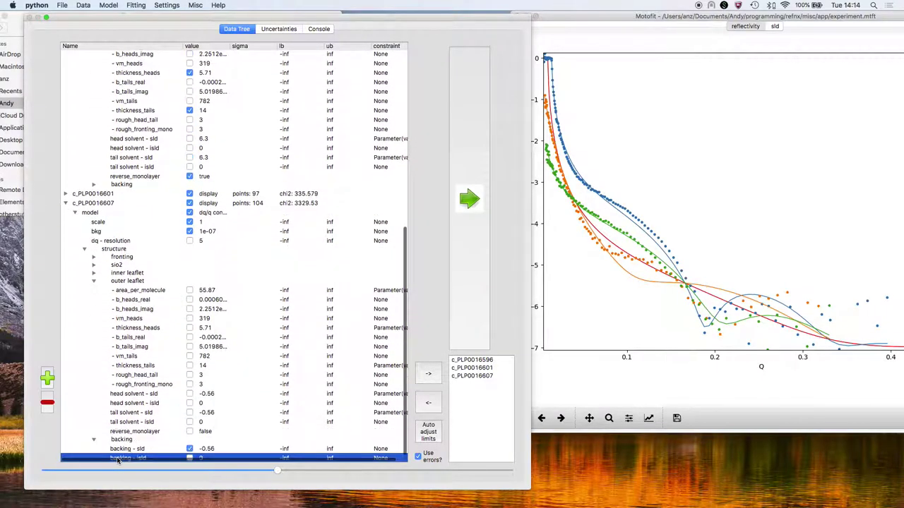
key("Right")
key("Down")
key("Down")
key("Down")
key("Up")
key("Up")
key("Up")
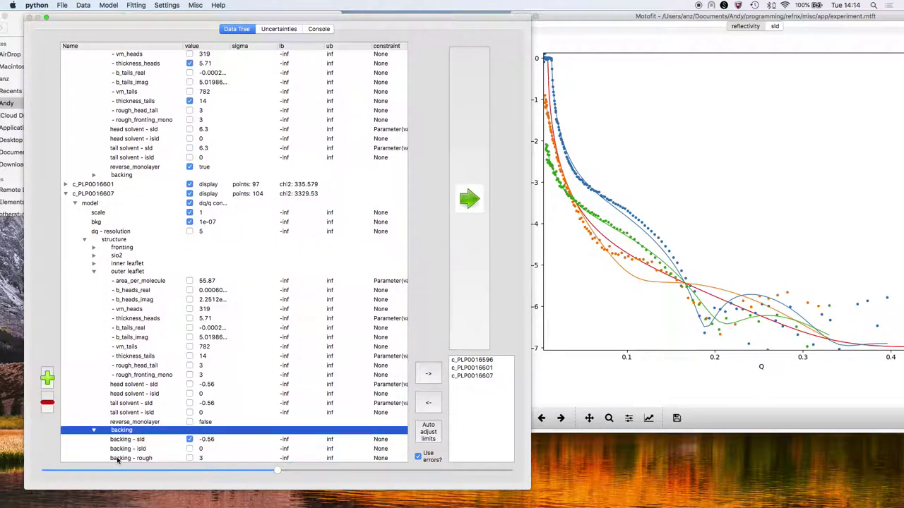
left_click(190, 422)
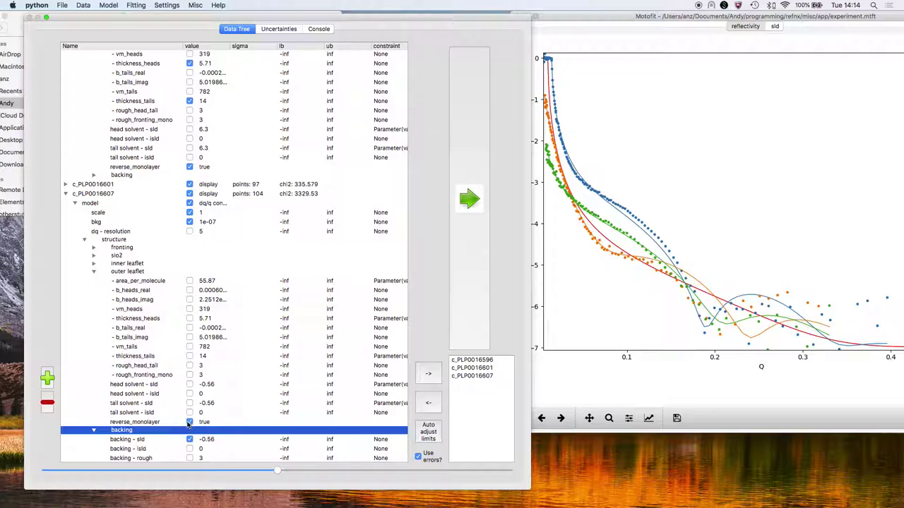
left_click(94, 272)
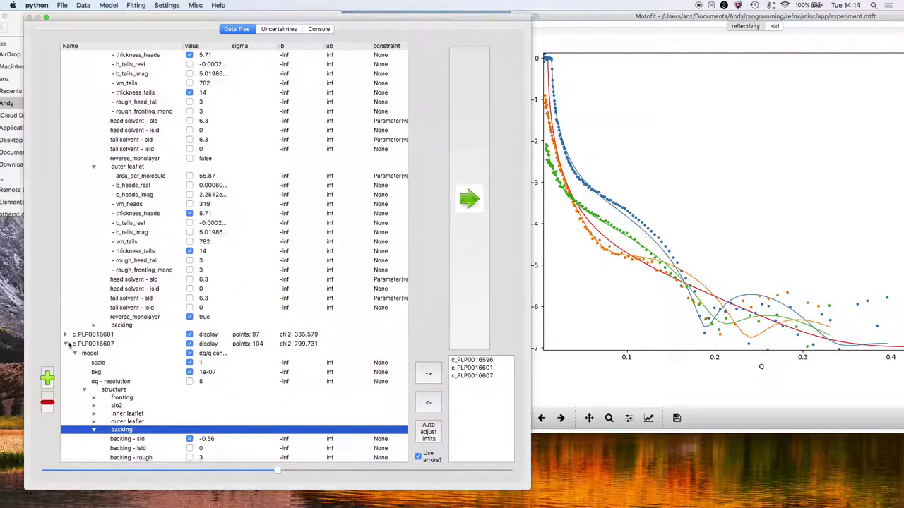
Step: Expand c_PLP0016601's outer leaflet to review its layers
left_click(66, 334)
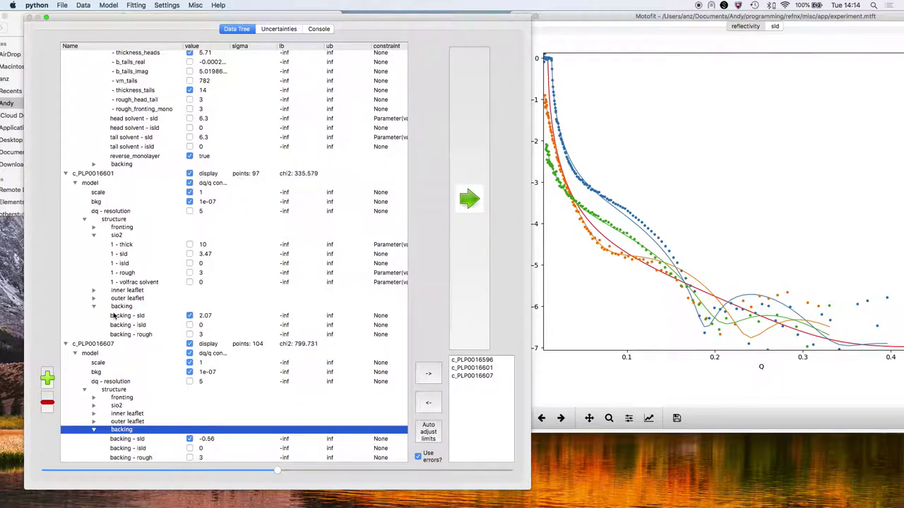
left_click(94, 298)
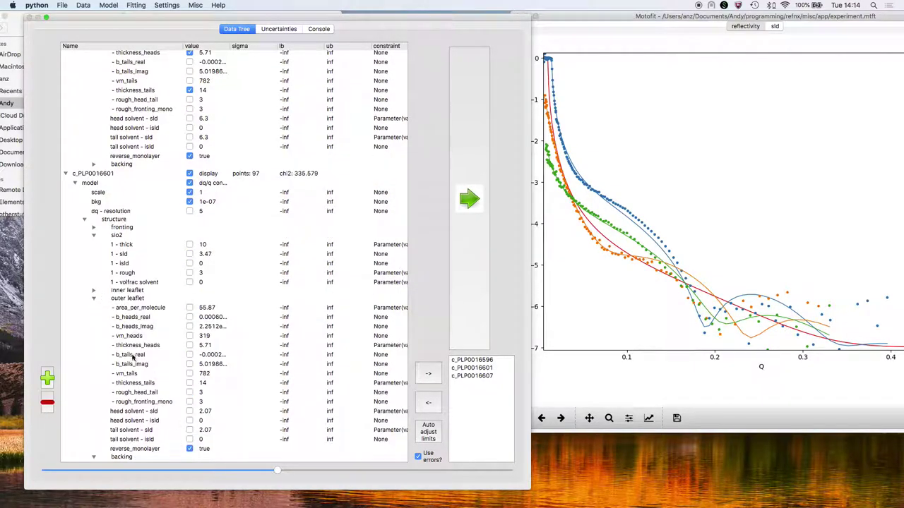
left_click(93, 235)
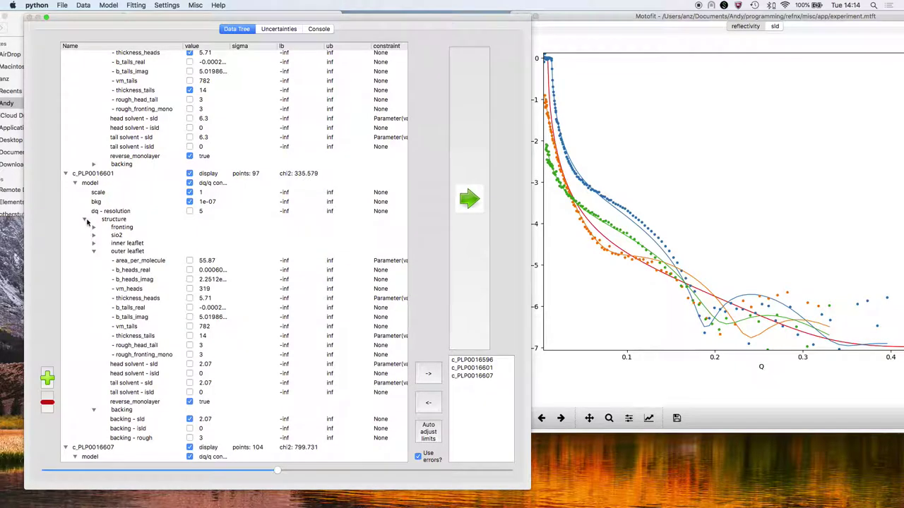
Step: Collapse c_PLP0016601 and auto-adjust limits, e.g. inner area per molecule bounded 0 to 111.74
left_click(84, 220)
left_click(65, 289)
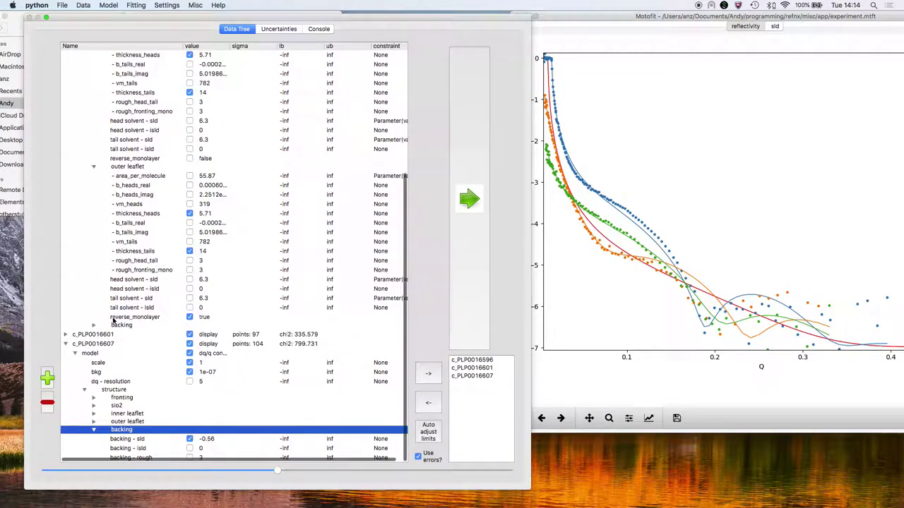
scroll(176, 247, "up", 8)
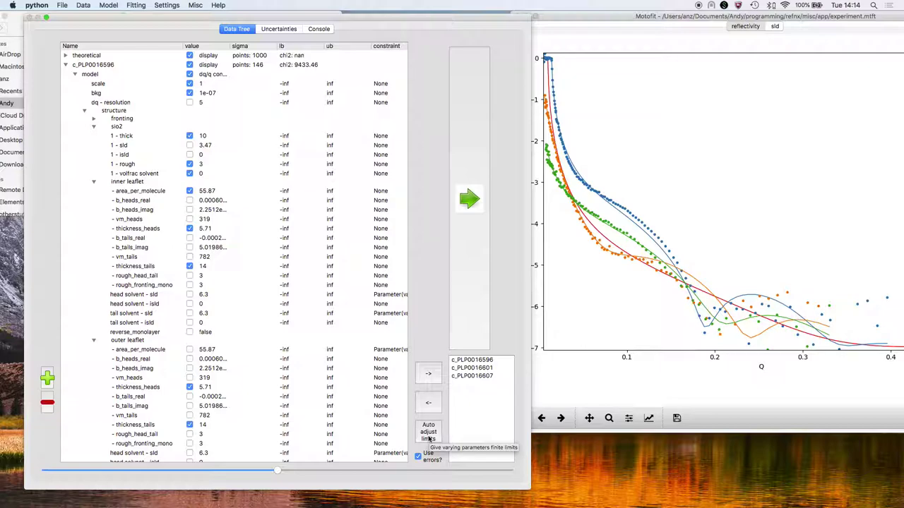
left_click(430, 433)
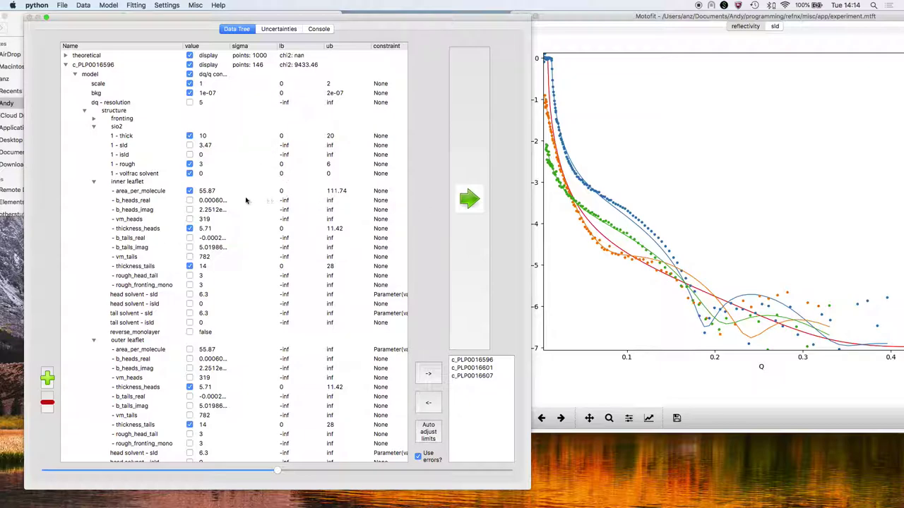
Step: Set lower limits of 50 for area_per_molecule, 4 for inner head and 10 for inner tail thickness
double_click(287, 191)
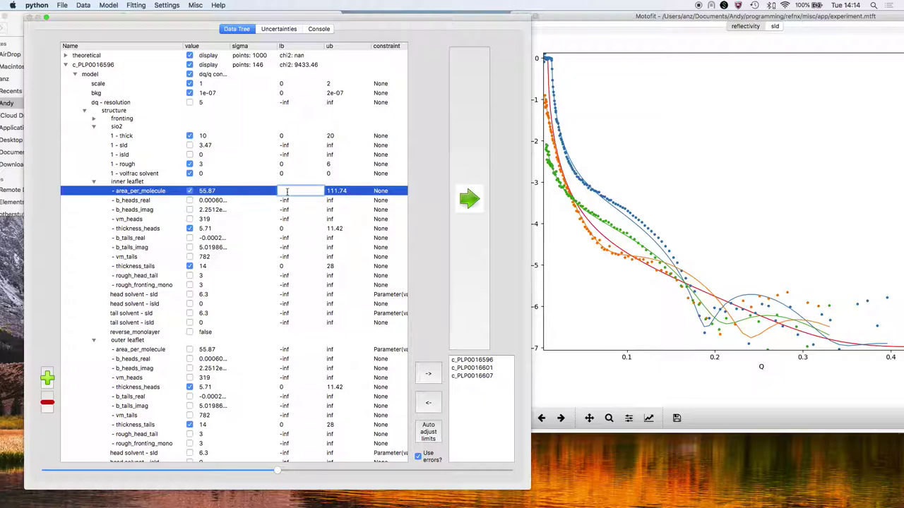
type("50")
key("Return")
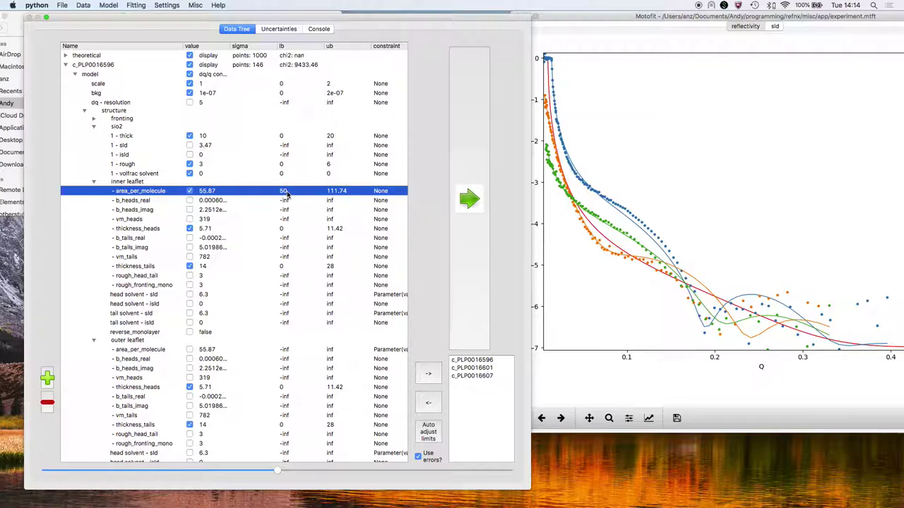
double_click(286, 228)
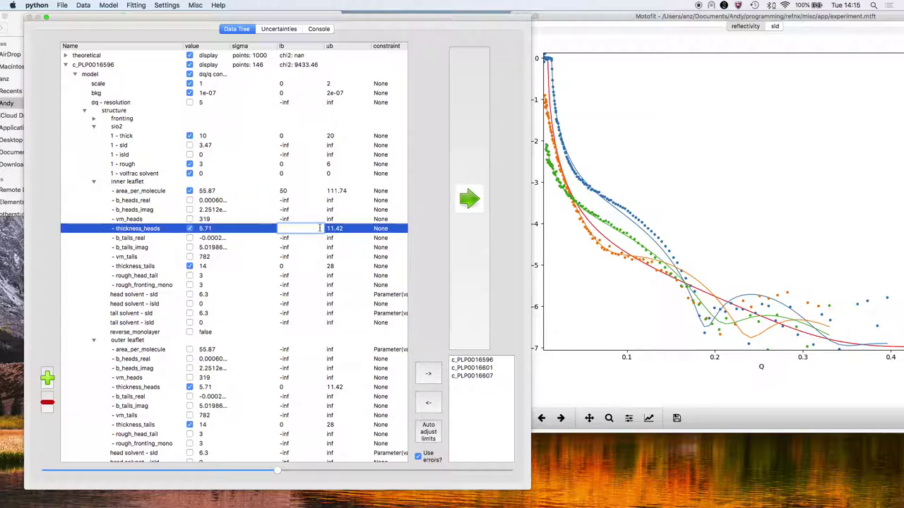
type("4")
key("Return")
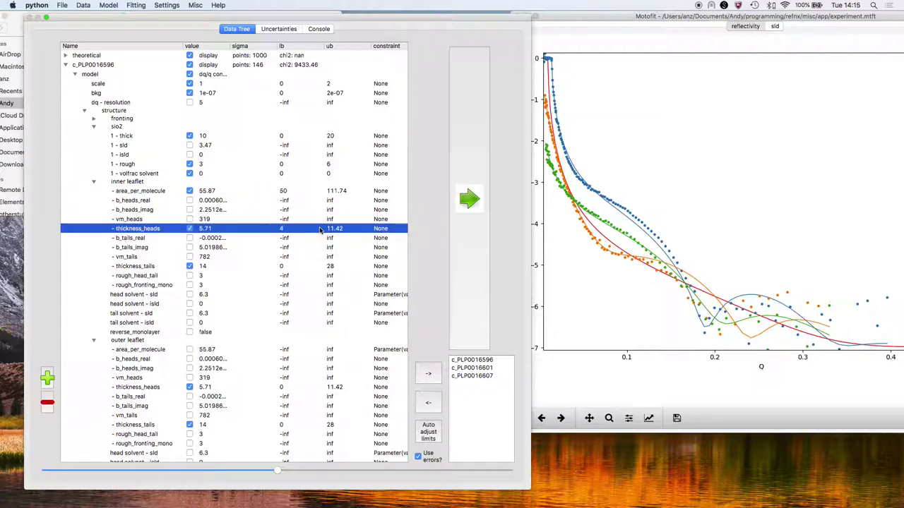
double_click(293, 265)
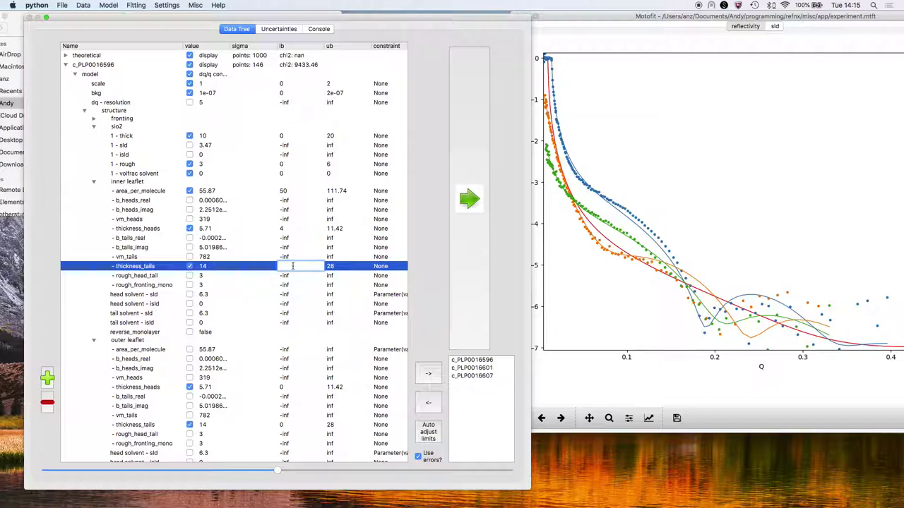
type("10")
key("Return")
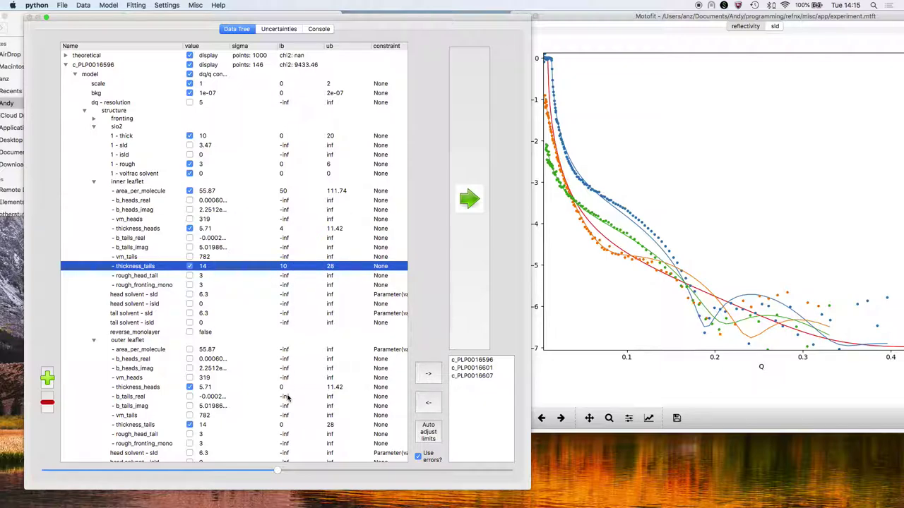
Step: Set the outer leaflet's head and tail thickness lower limits to 4 and 10
double_click(286, 387)
type("4")
key("Return")
left_click(286, 424)
double_click(286, 424)
type("10")
key("Return")
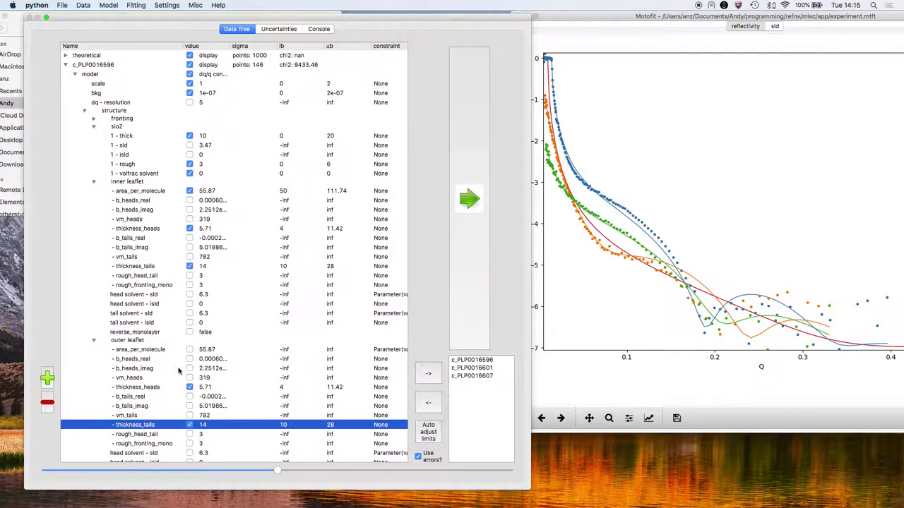
scroll(178, 372, "down", 5)
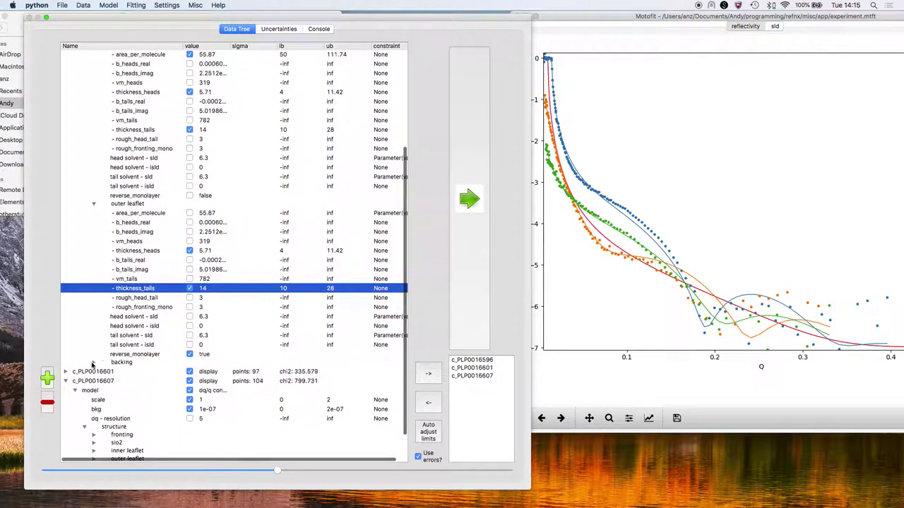
Step: Bound c_PLP0016596's backing SLD between 6.1 and 6.36
left_click(93, 361)
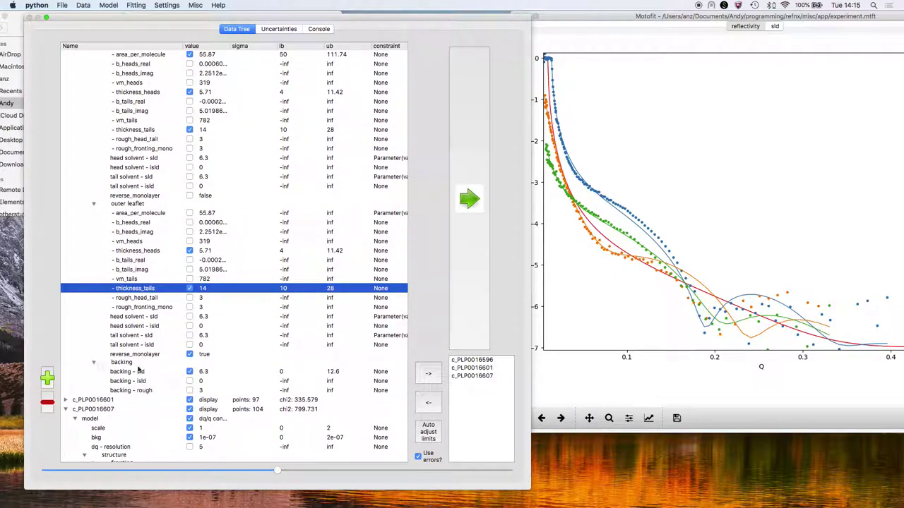
double_click(288, 372)
type("6.1")
key("Return")
double_click(344, 371)
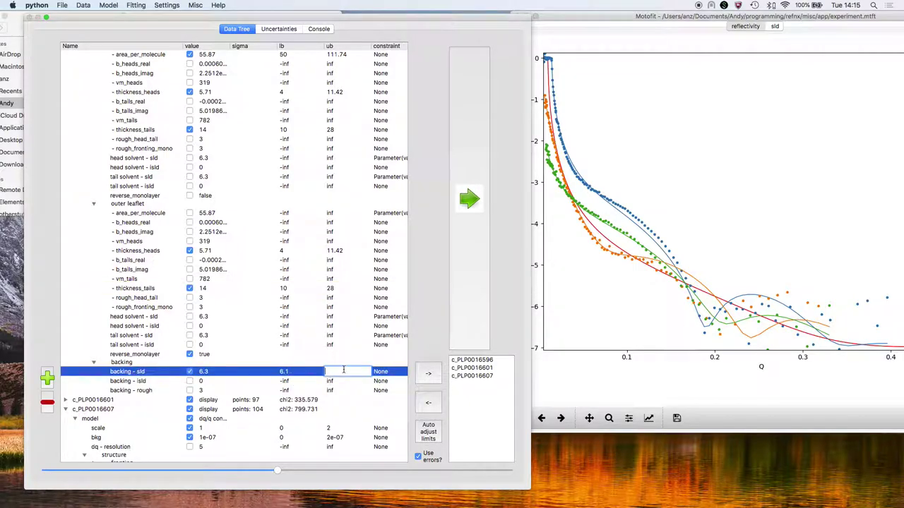
type("6.36")
key("Return")
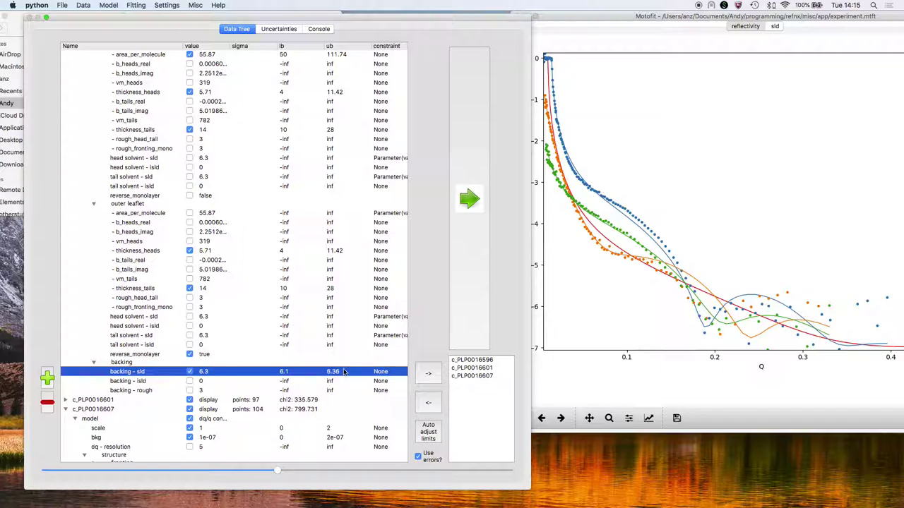
Step: Bound c_PLP0016607's backing SLD between -0.56 and -0.3
scroll(324, 393, "down", 3)
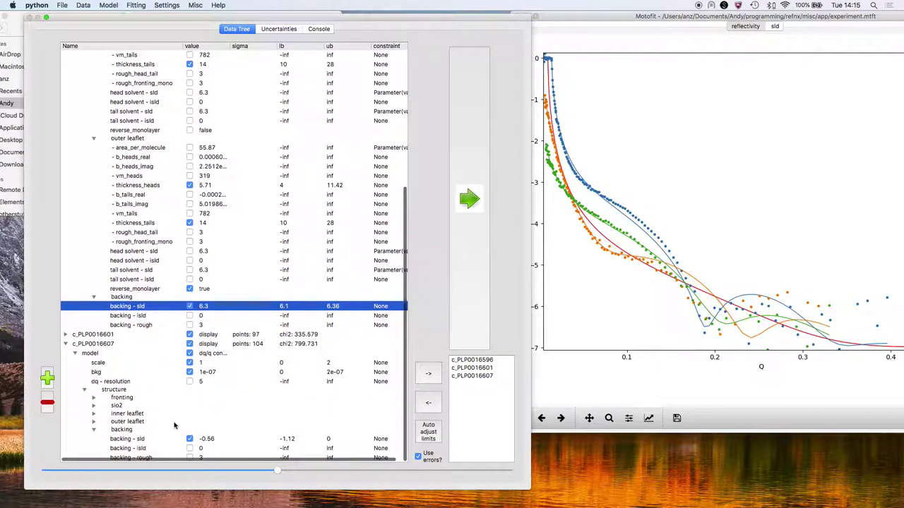
double_click(292, 438)
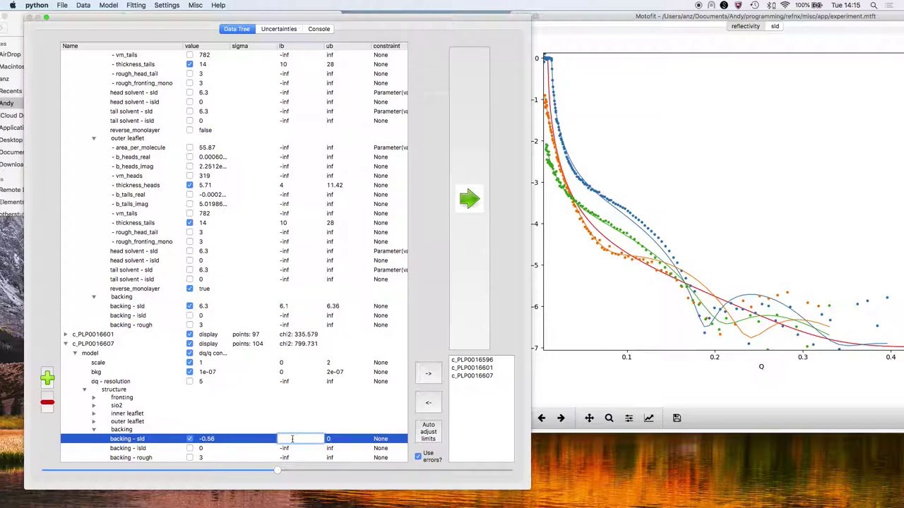
type("-0.56")
key("Return")
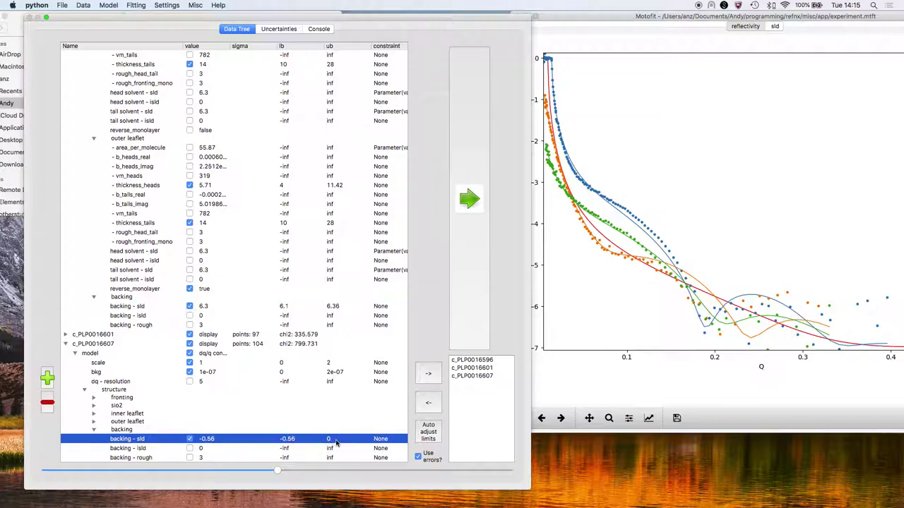
double_click(336, 440)
type("-0.3")
key("Return")
left_click(94, 429)
scroll(74, 383, "up", 3)
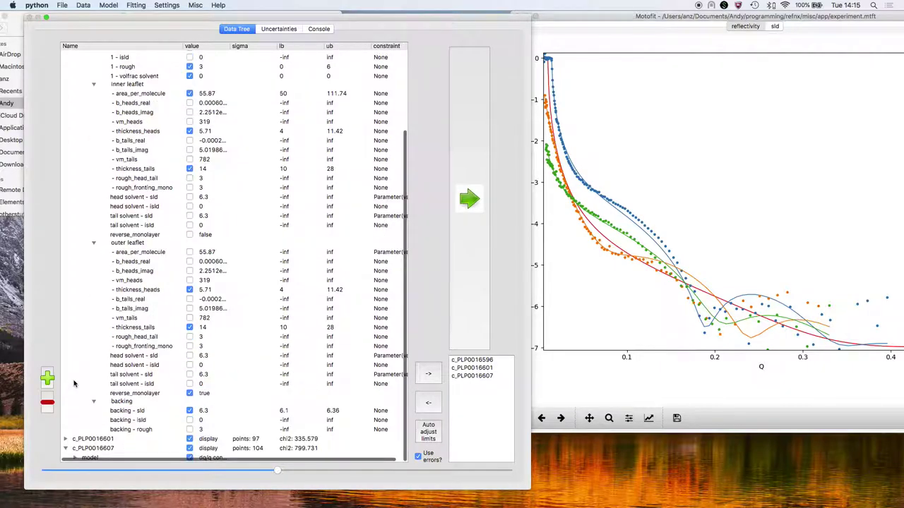
Step: Bound c_PLP0016601's backing SLD between 2 and 2.2, then collapse its branch
left_click(65, 438)
scroll(220, 429, "down", 2)
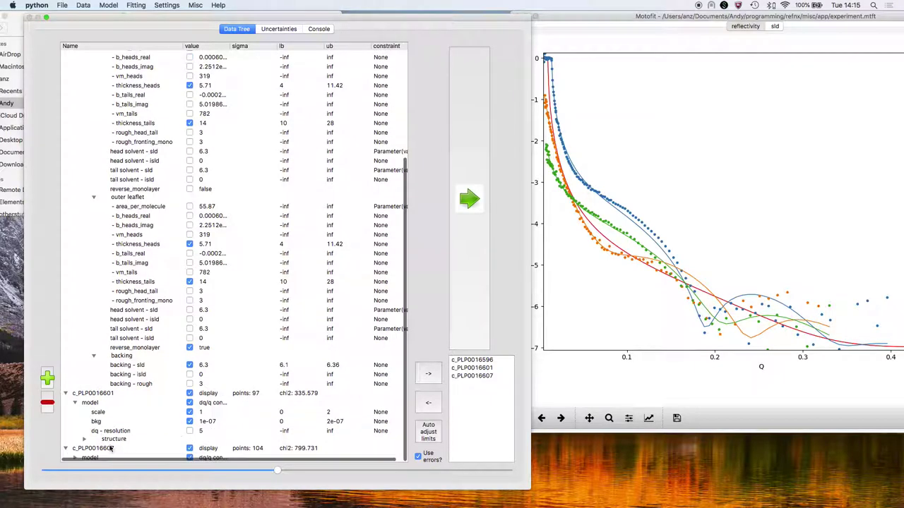
left_click(84, 439)
scroll(127, 442, "down", 1)
scroll(127, 442, "down", 1)
double_click(127, 442)
scroll(127, 442, "down", 5)
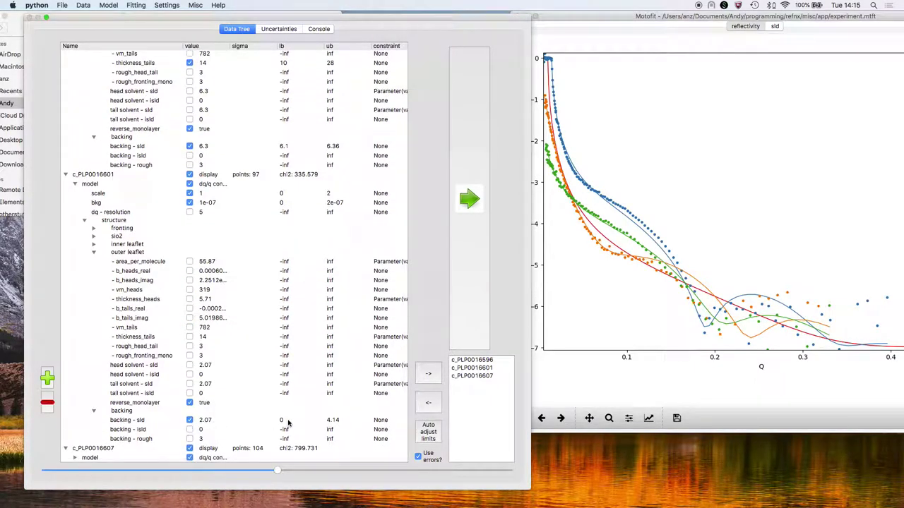
double_click(287, 420)
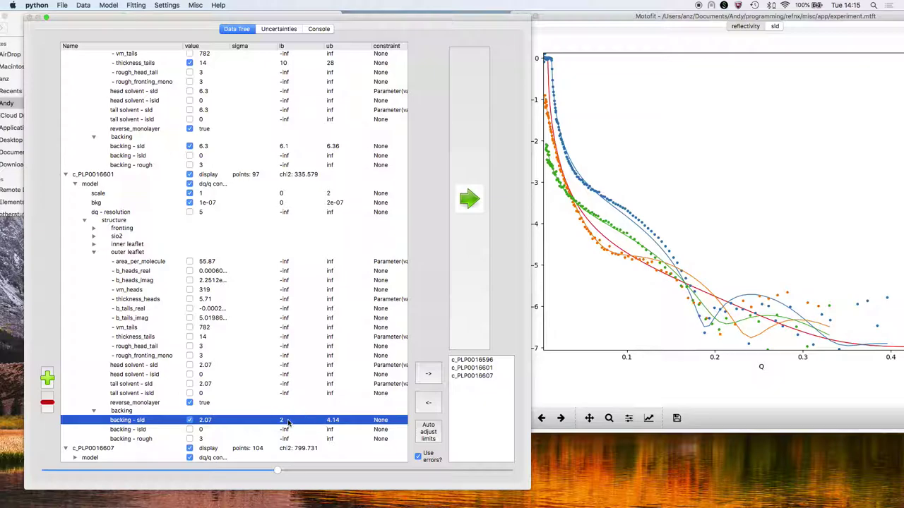
double_click(342, 420)
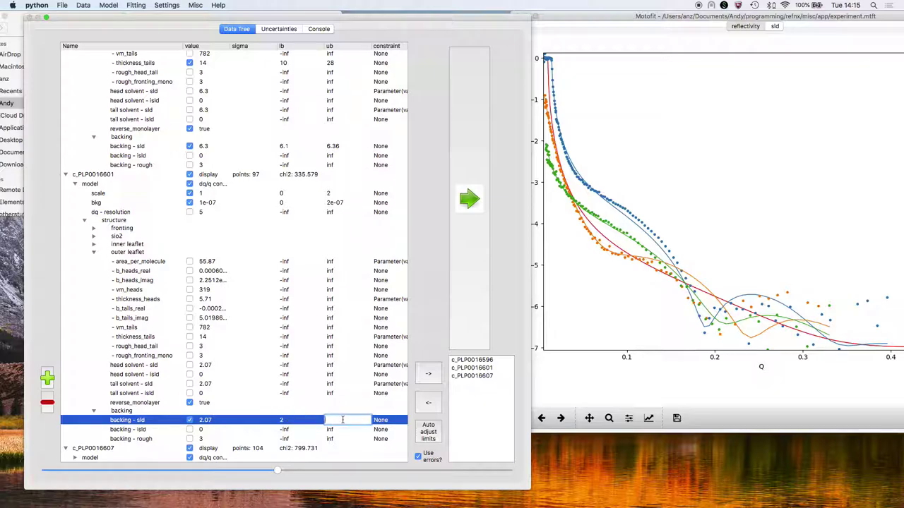
type("2.2")
key("Return")
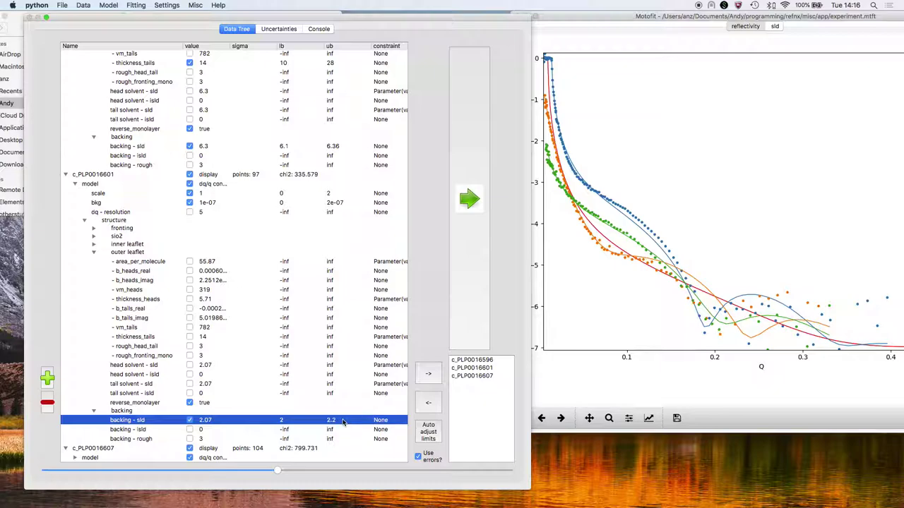
left_click(94, 252)
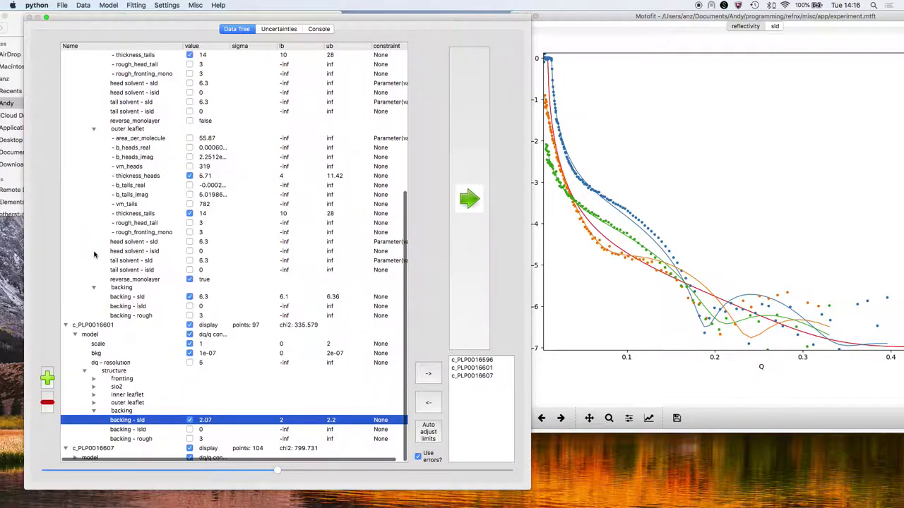
left_click(84, 371)
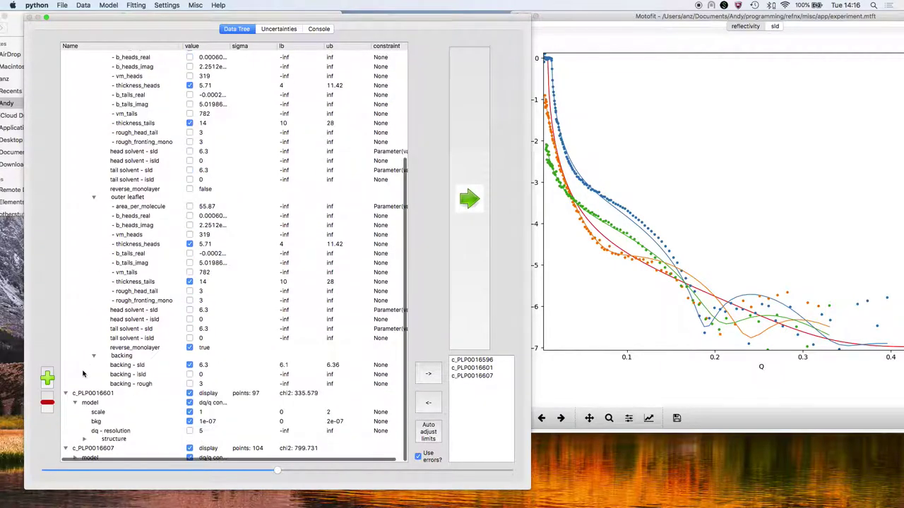
scroll(131, 262, "up", 5)
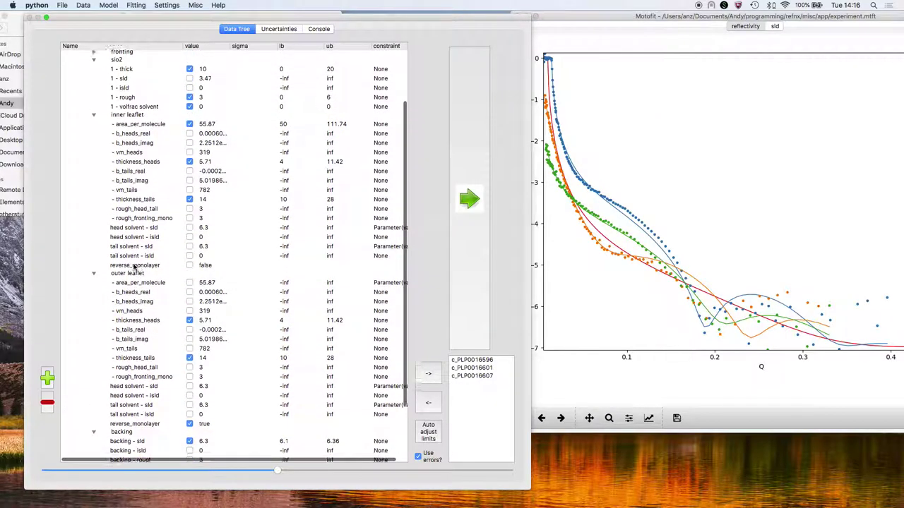
Step: Bound c_PLP0016596's solvent volume fraction to 0–0.3 and its roughness lower limit to 1
scroll(135, 266, "up", 3)
double_click(300, 173)
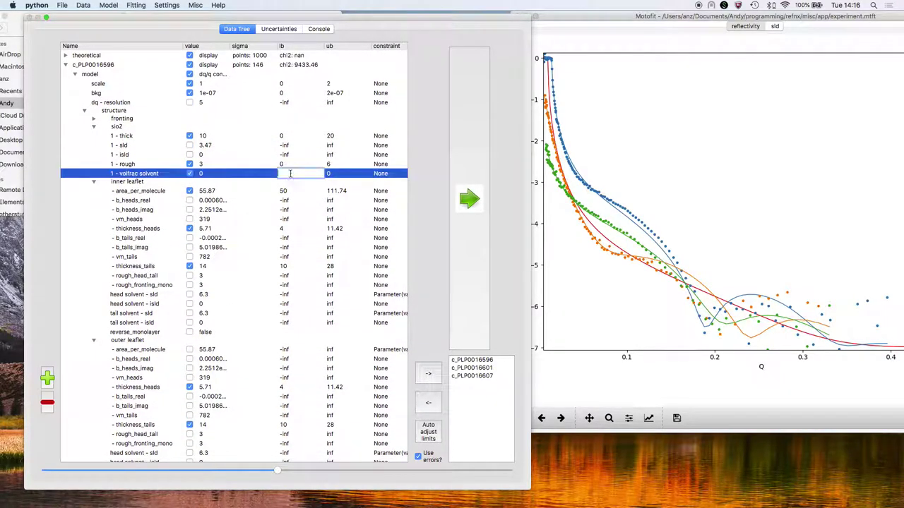
type("0")
double_click(336, 175)
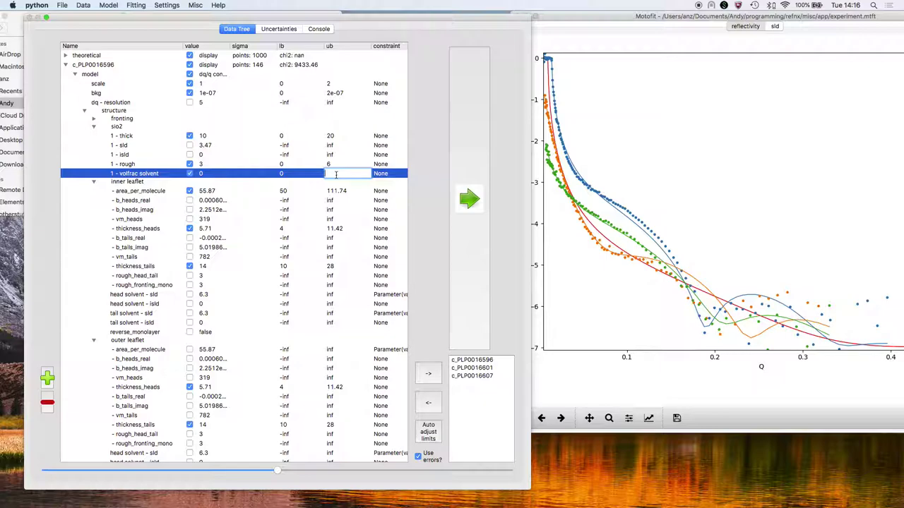
type(".3")
key("Return")
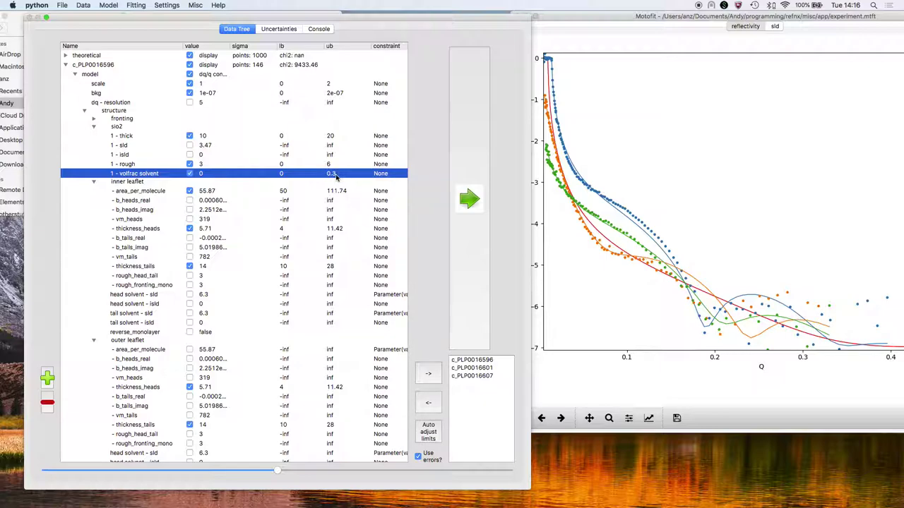
double_click(301, 164)
type("1")
key("Return")
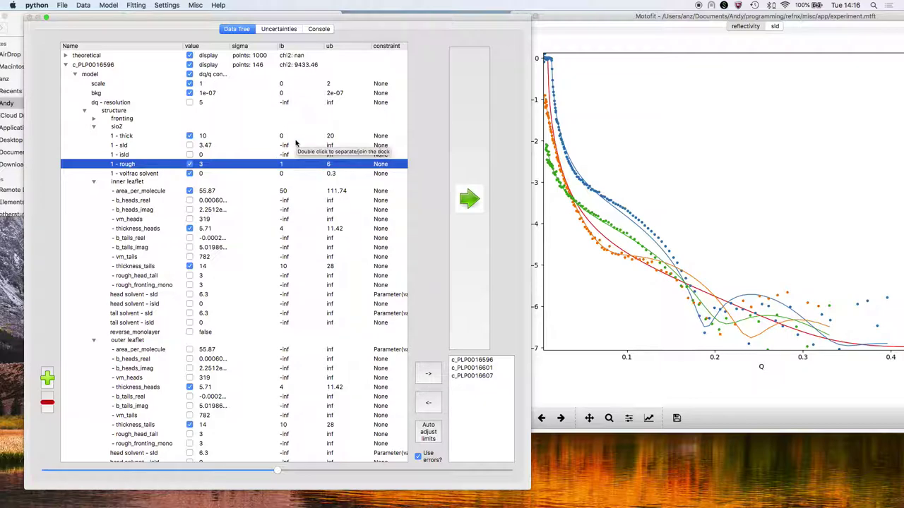
Step: Save the experiment via File > Save Experiment
left_click(68, 7)
left_click(70, 17)
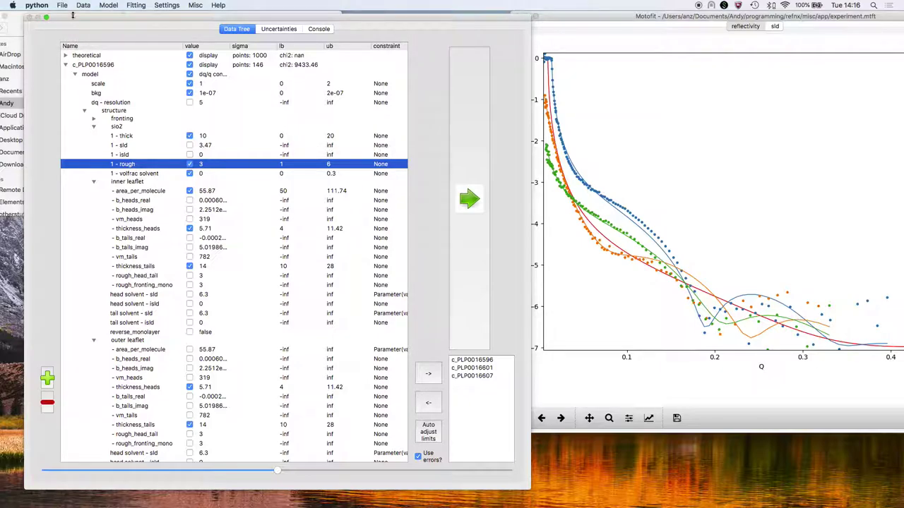
left_click(469, 199)
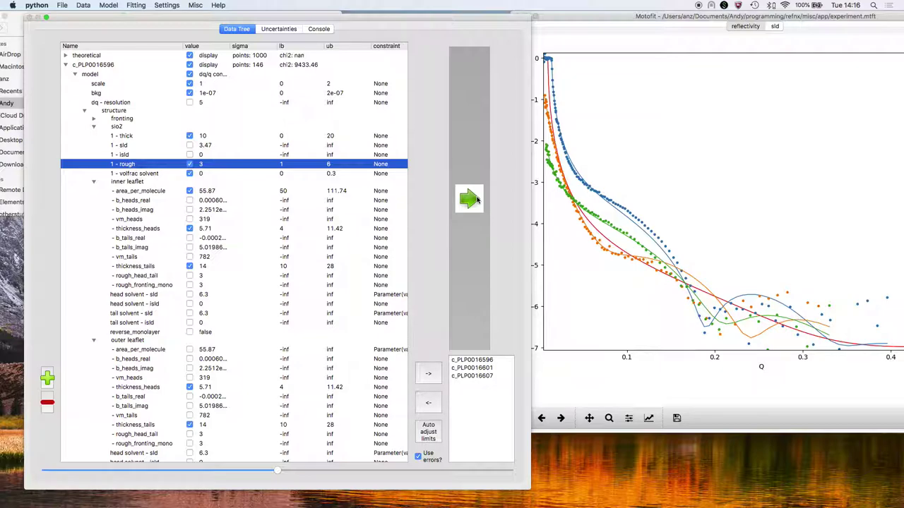
Step: Run the global co-fit of all three contrasts until chi2 drops to 343.94
left_click(478, 200)
mouse_move(443, 494)
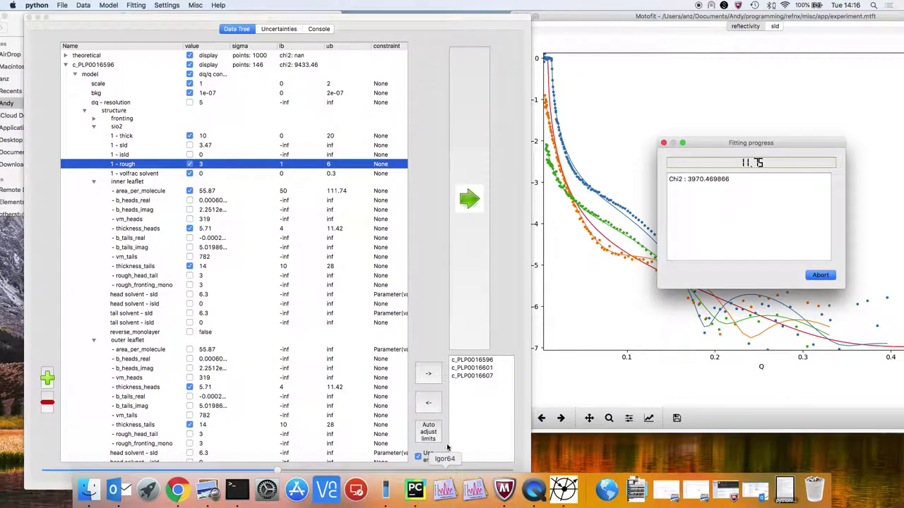
left_click(673, 274)
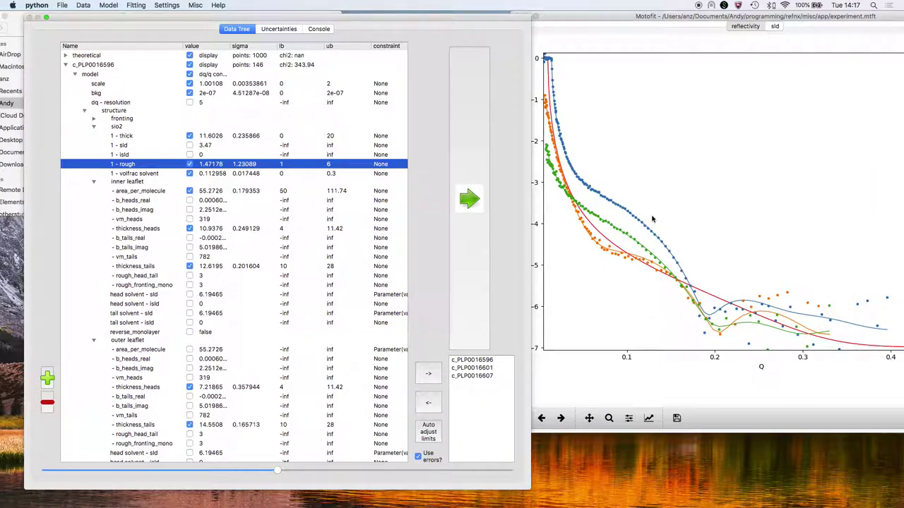
Step: Uncheck the theoretical row's display box so only fitted datasets are plotted
left_click(189, 56)
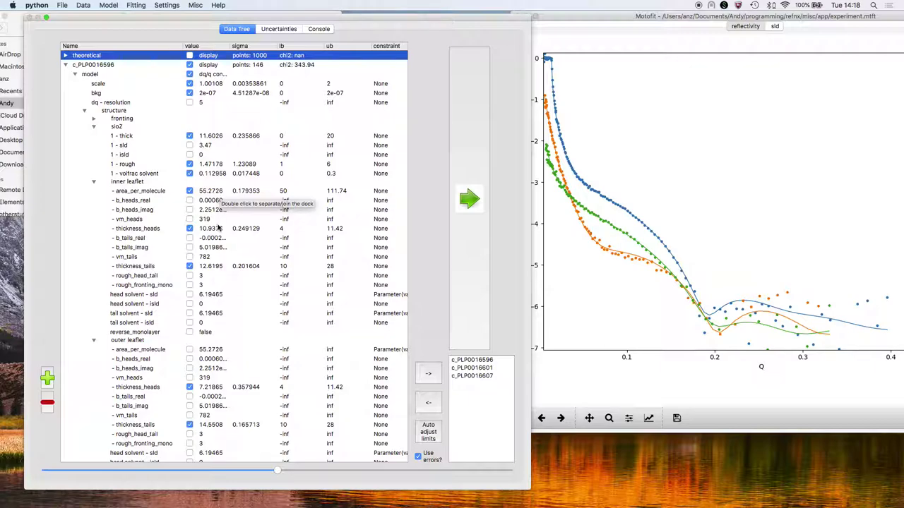
scroll(238, 240, "down", 1)
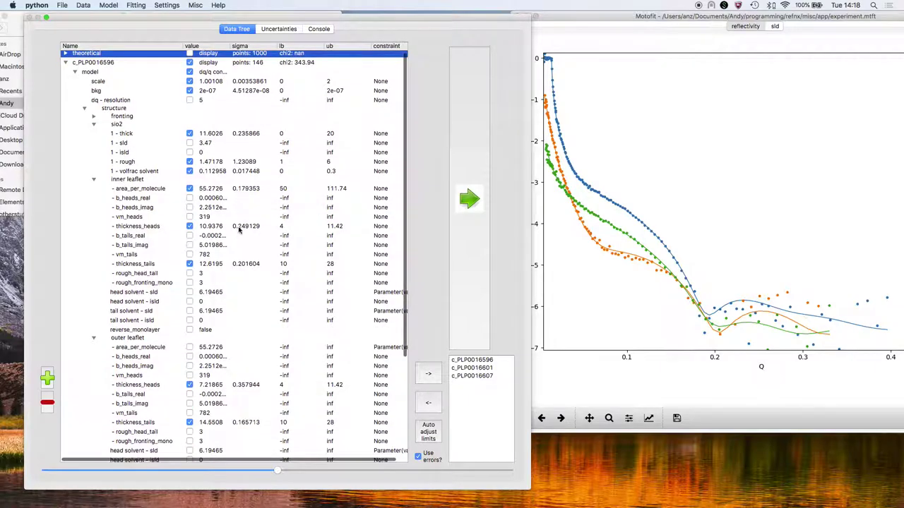
Step: Show the console report of fitted values and uncertainties, highlighting area_per_molecule
left_click(319, 28)
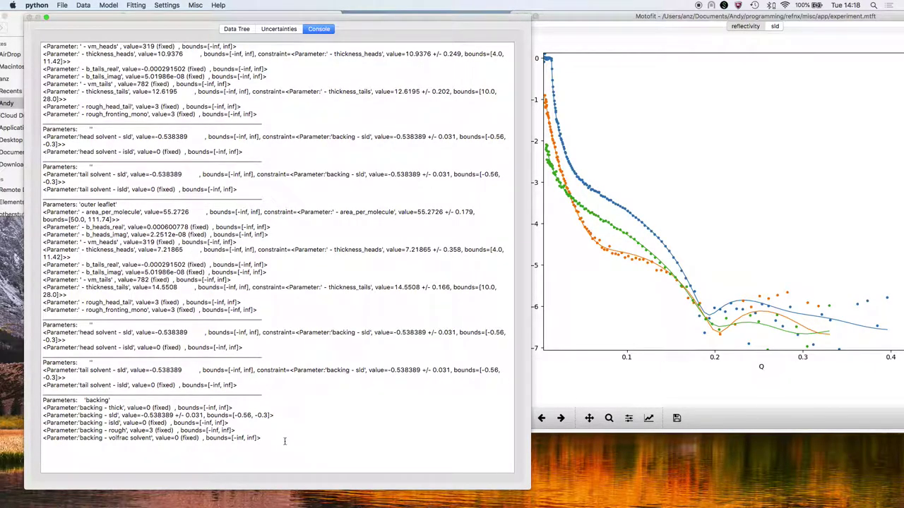
left_click_drag(285, 442, 13, 149)
left_click(116, 254)
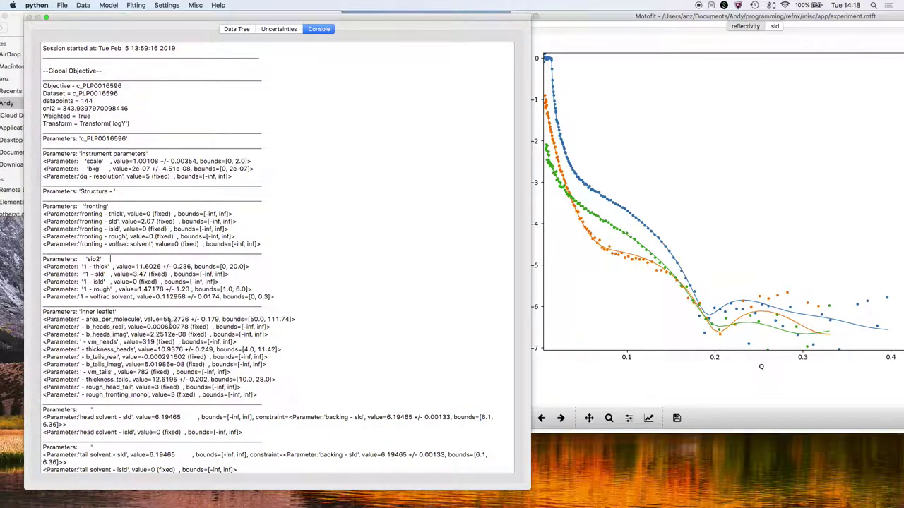
left_click_drag(173, 319, 265, 319)
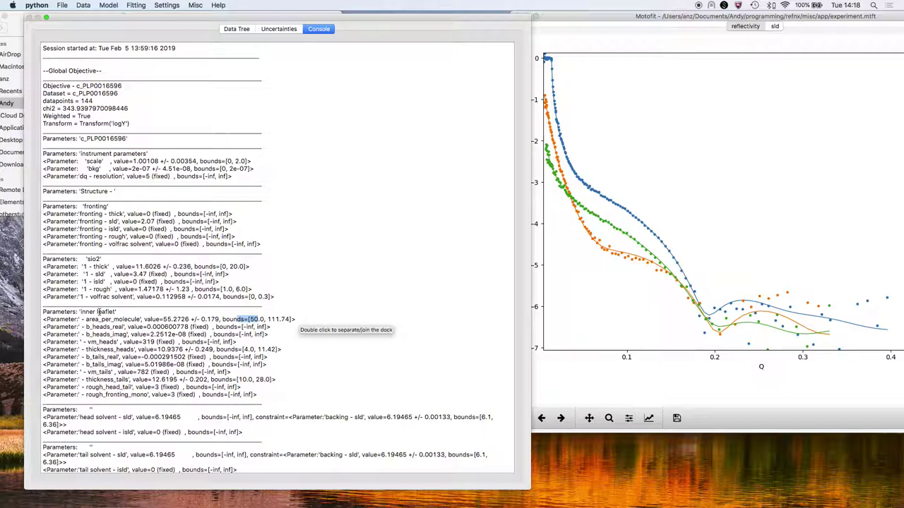
Step: Save the experiment via File > Save Experiment
left_click(61, 5)
left_click(64, 15)
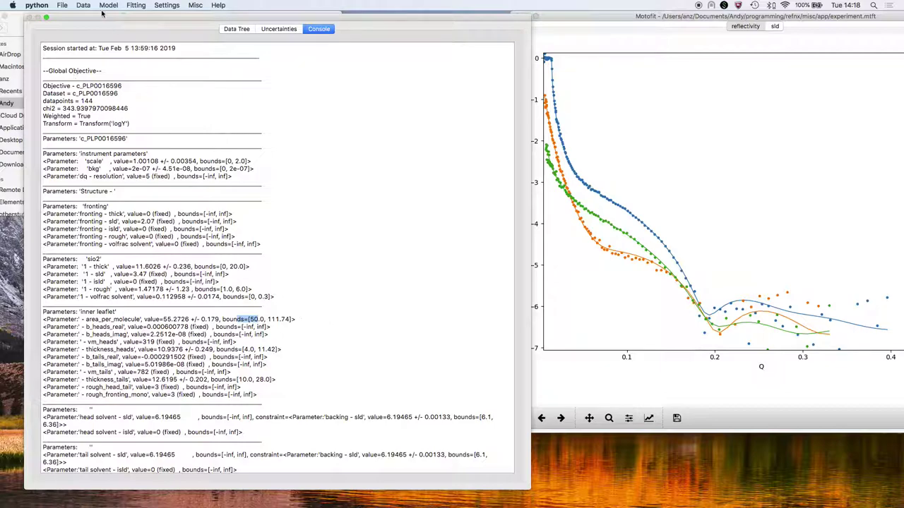
left_click(84, 6)
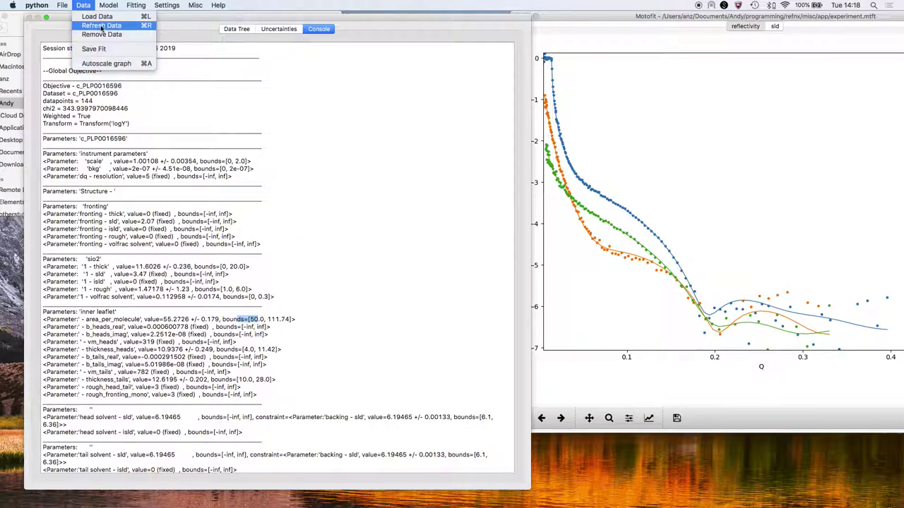
Step: Browse the Data, Model, Fitting, Settings and Misc menus, then open the refnx documentation in Chrome
mouse_move(108, 9)
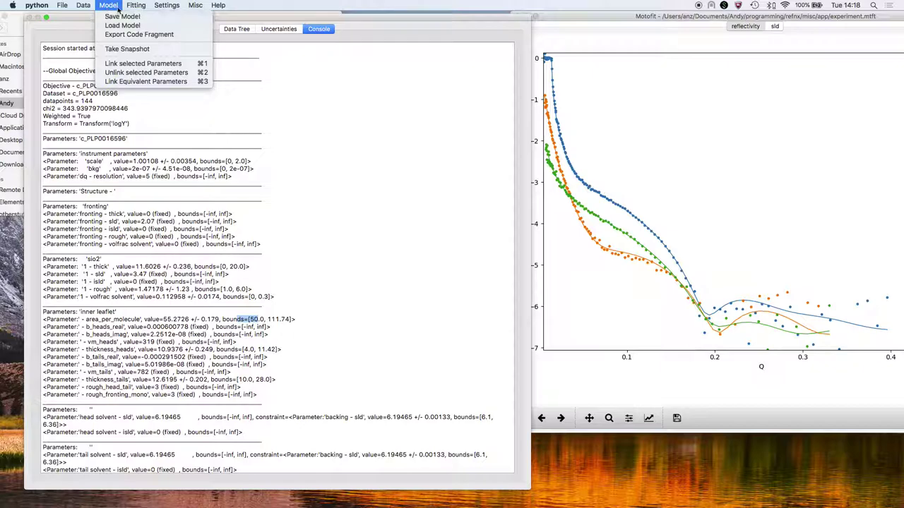
mouse_move(152, 31)
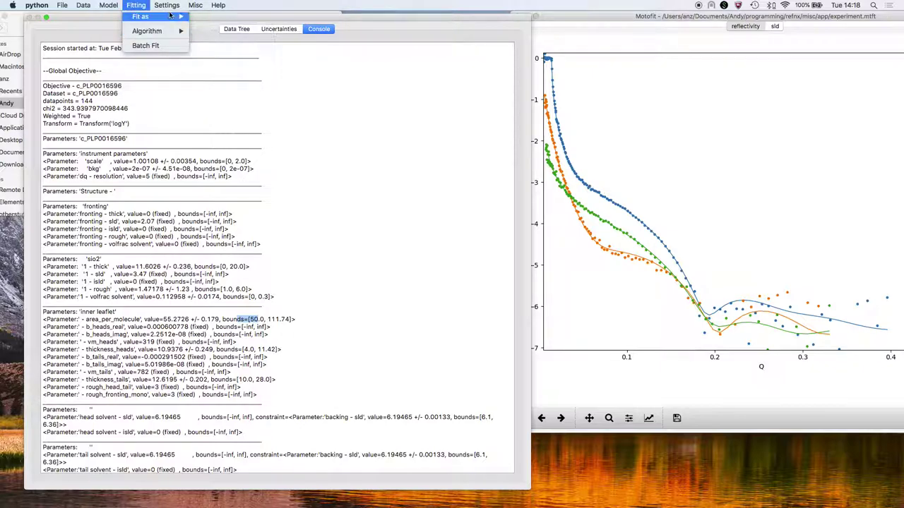
mouse_move(176, 16)
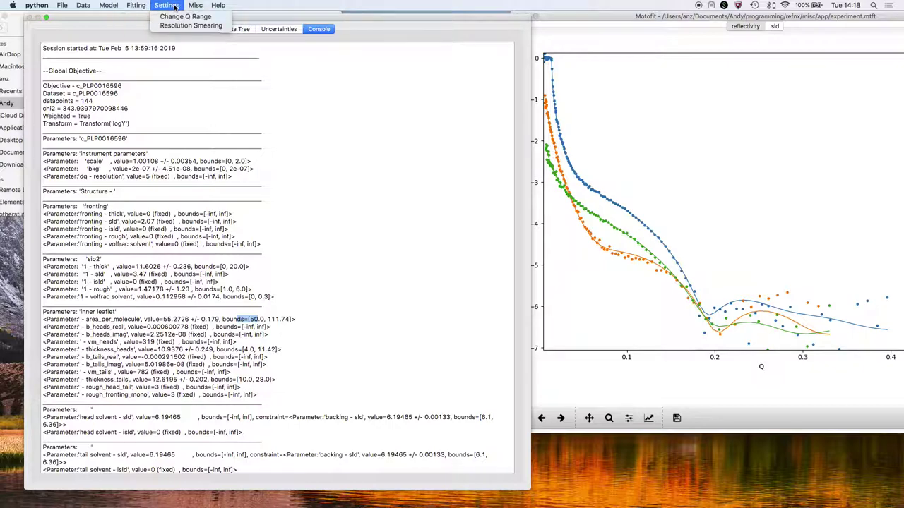
left_click(195, 16)
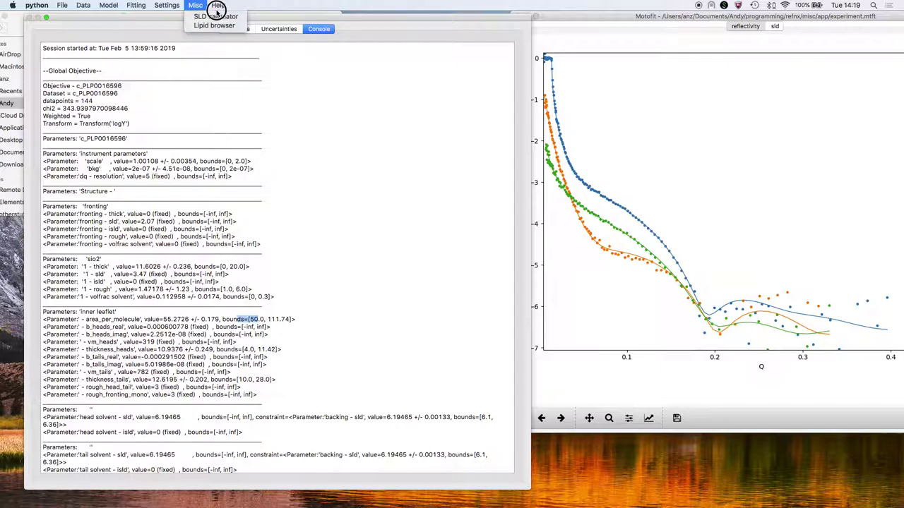
mouse_move(219, 6)
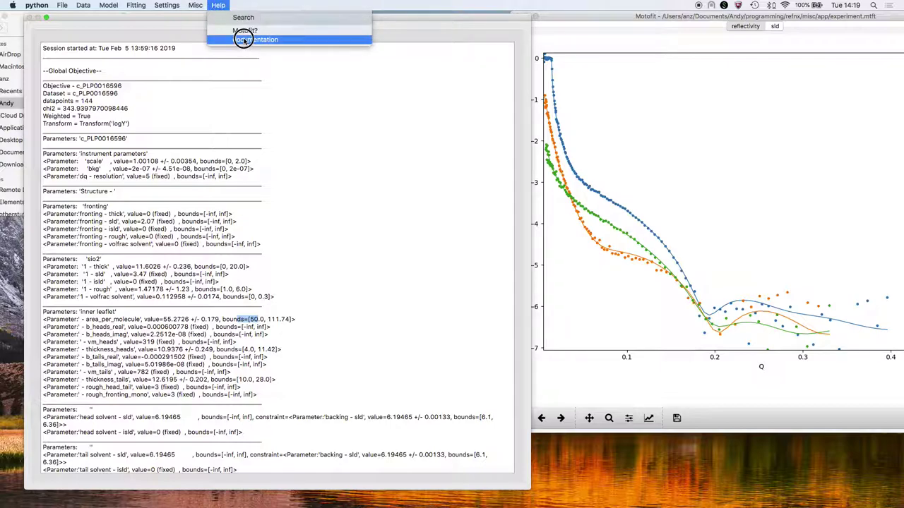
left_click(243, 40)
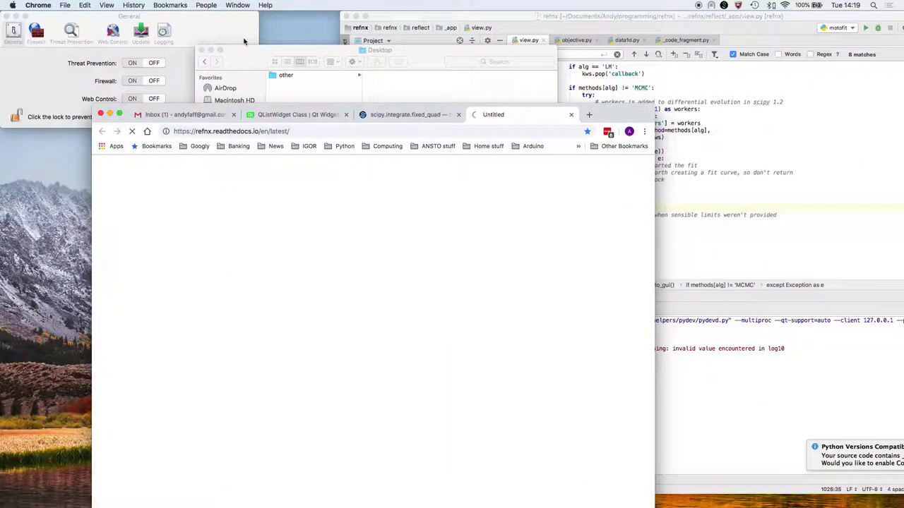